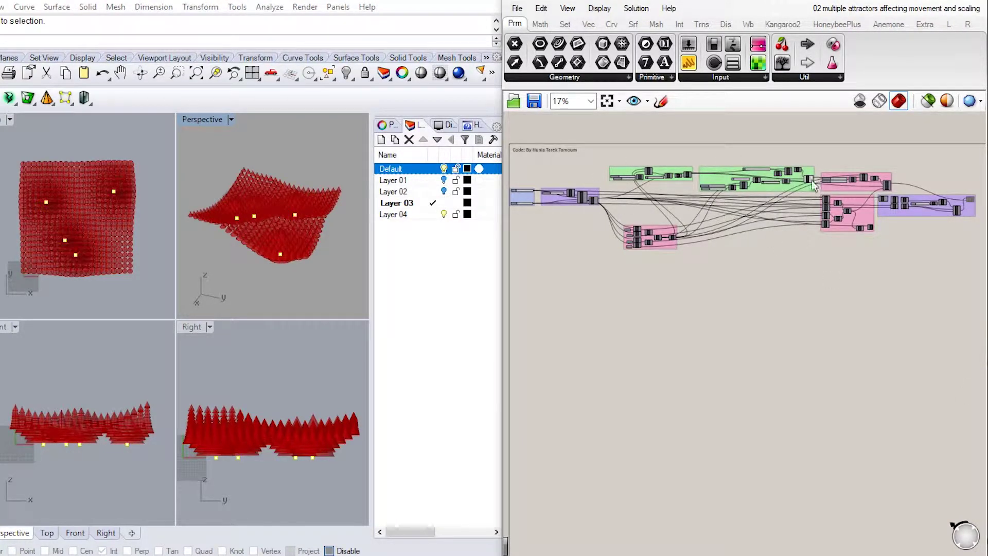
Step: Examine the Rot3D component in the rotation group, its base geometry input and the Scale component's geometry output feeding it
right_drag(791, 210, 718, 364)
scroll(725, 358, up, 6)
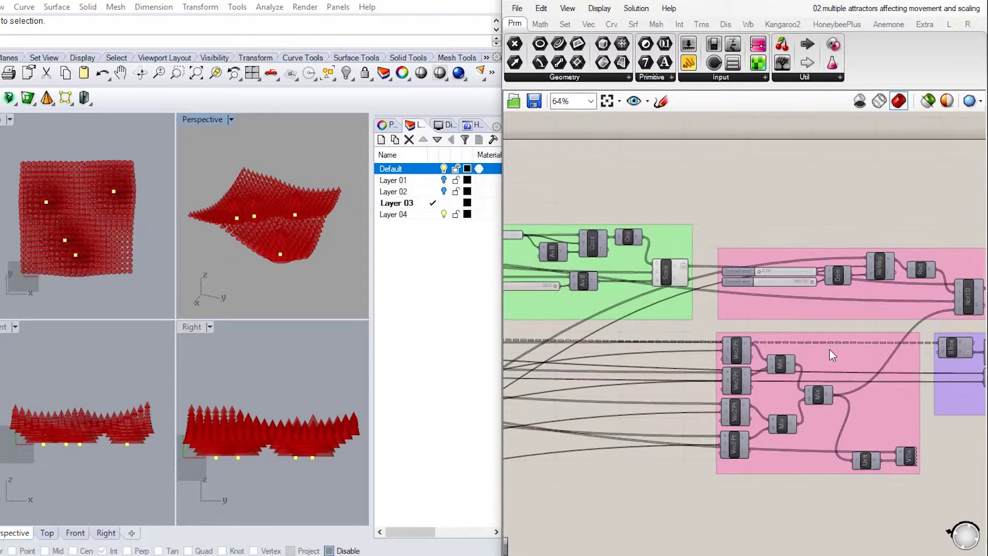
scroll(829, 349, up, 1)
right_drag(835, 346, 762, 316)
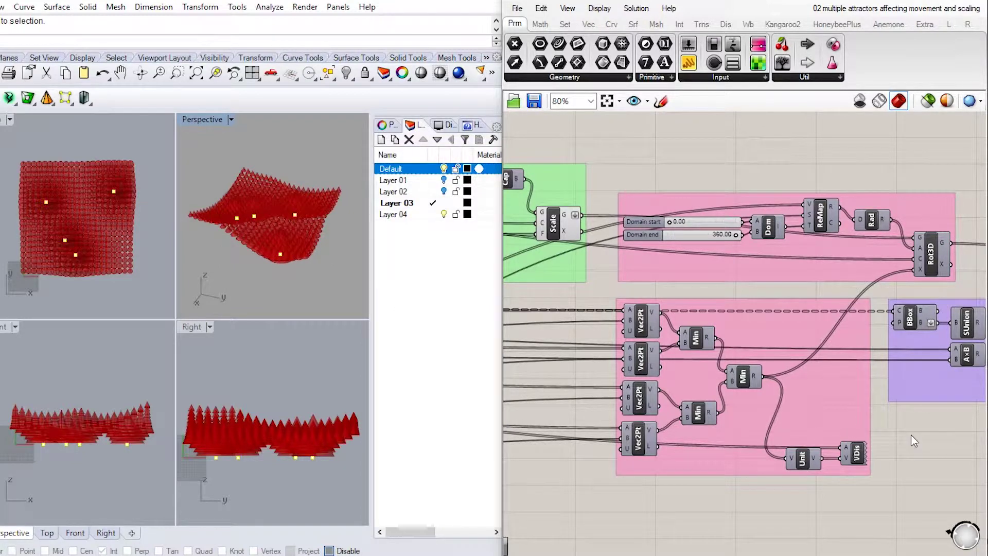
click(933, 254)
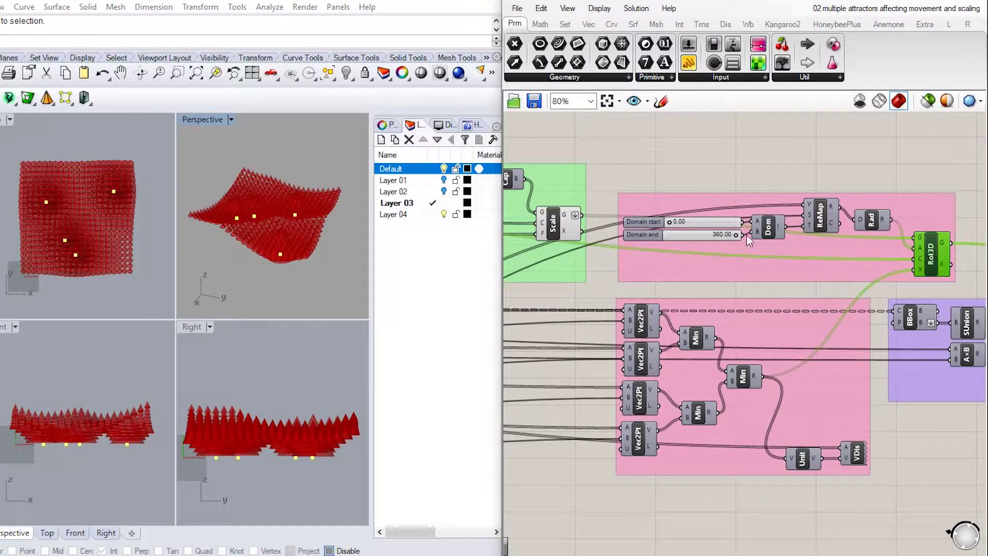
mouse_move(564, 220)
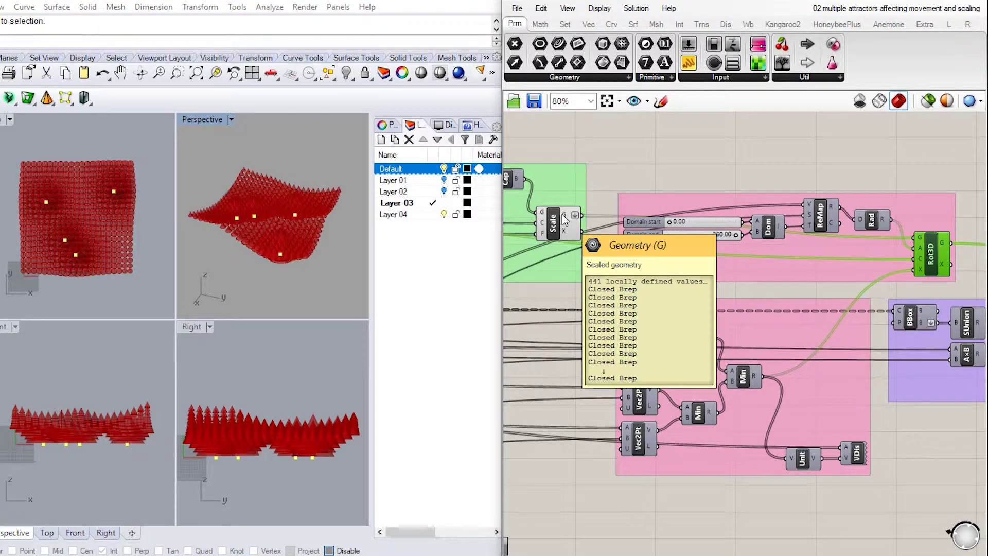
mouse_move(921, 237)
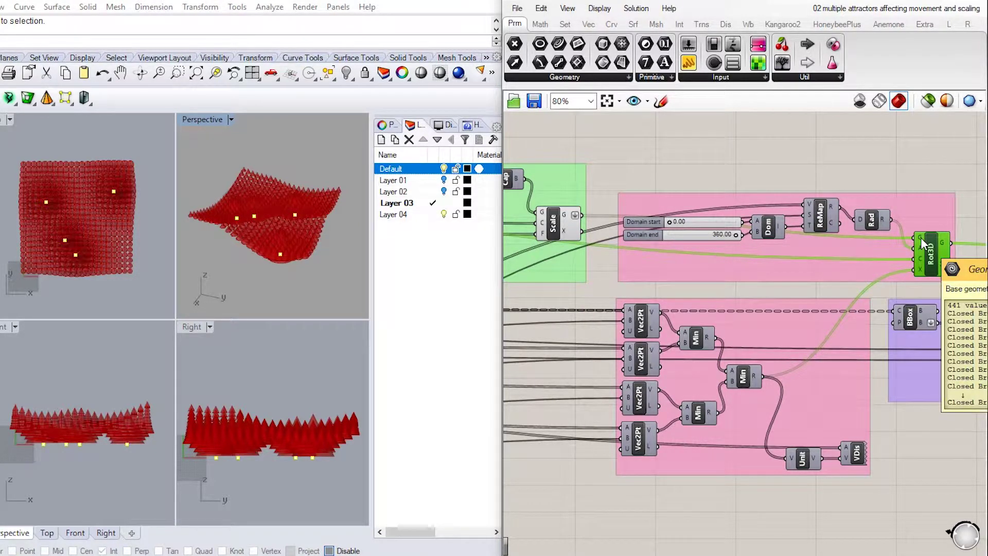
right_drag(559, 279, 812, 289)
right_drag(627, 335, 869, 332)
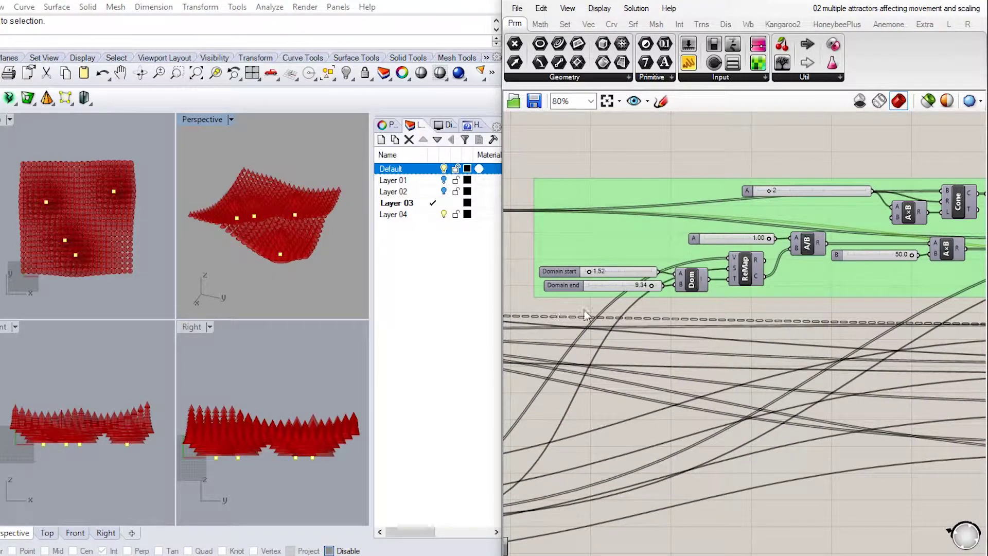
right_drag(951, 414, 727, 370)
right_drag(881, 373, 816, 373)
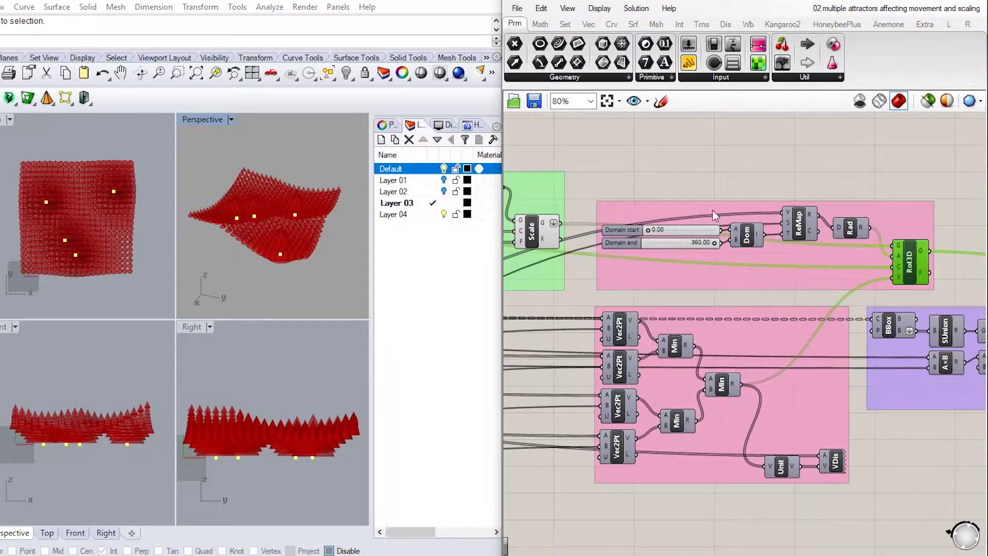
Step: Turn on the preview of the Rot3D component and turn off the preview of the Scale component
right_drag(697, 278, 682, 278)
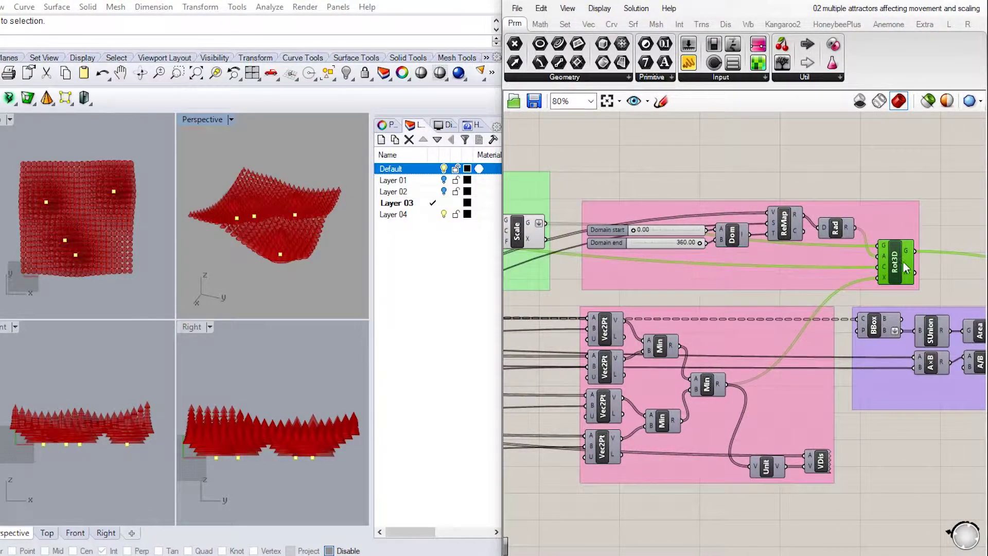
right_click(896, 261)
click(907, 288)
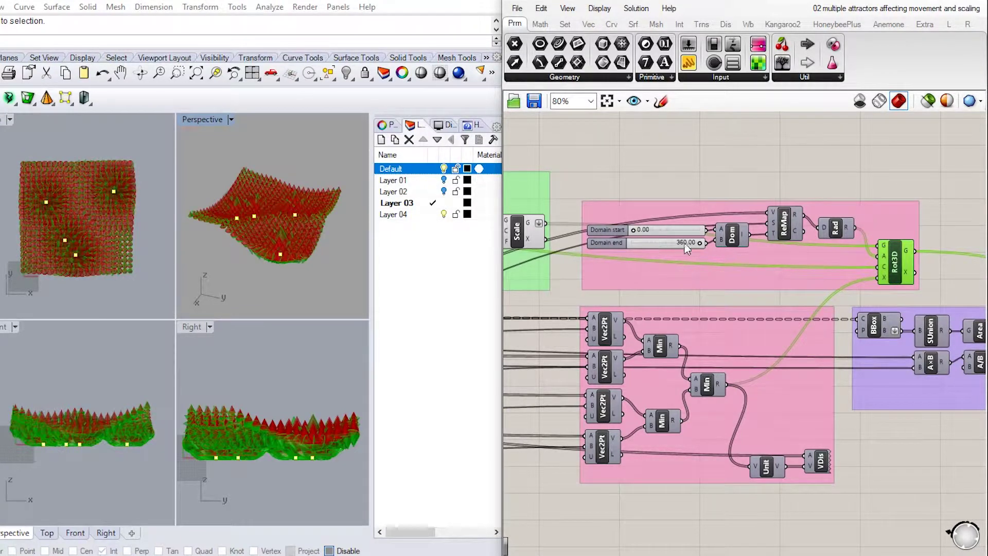
click(711, 175)
click(542, 226)
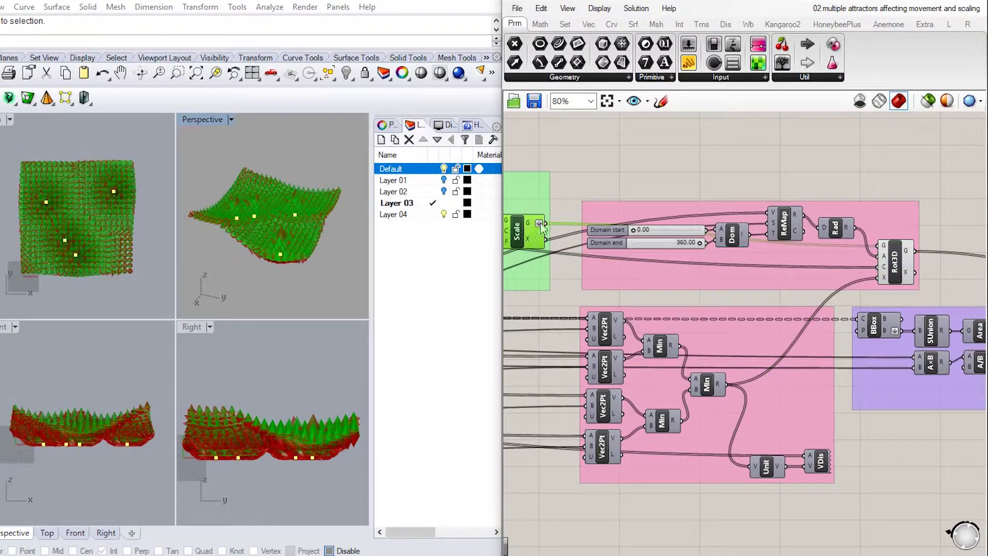
right_click(656, 172)
click(674, 204)
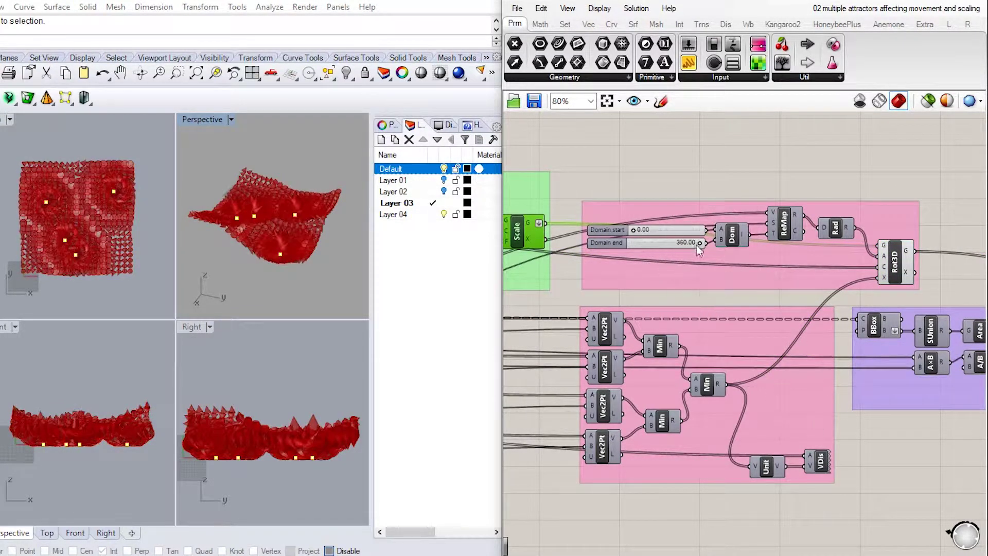
Step: Set the Domain end slider in the rotation group to 147.40
drag(680, 244, 659, 244)
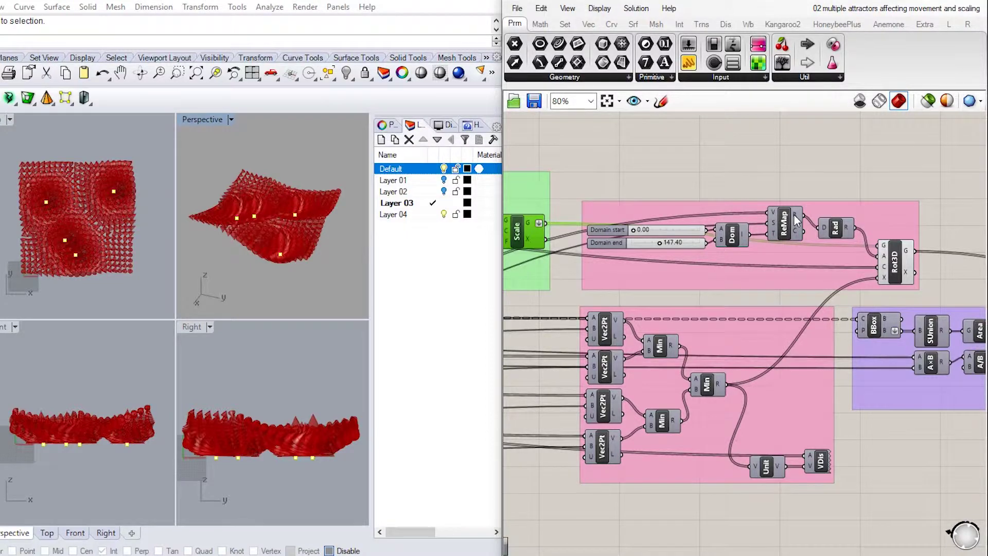
mouse_move(796, 220)
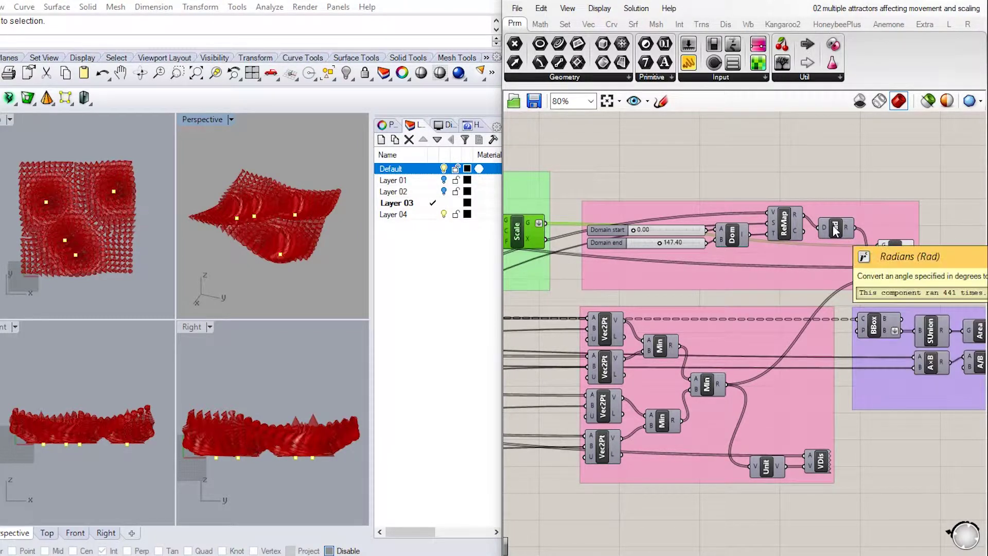
mouse_move(886, 264)
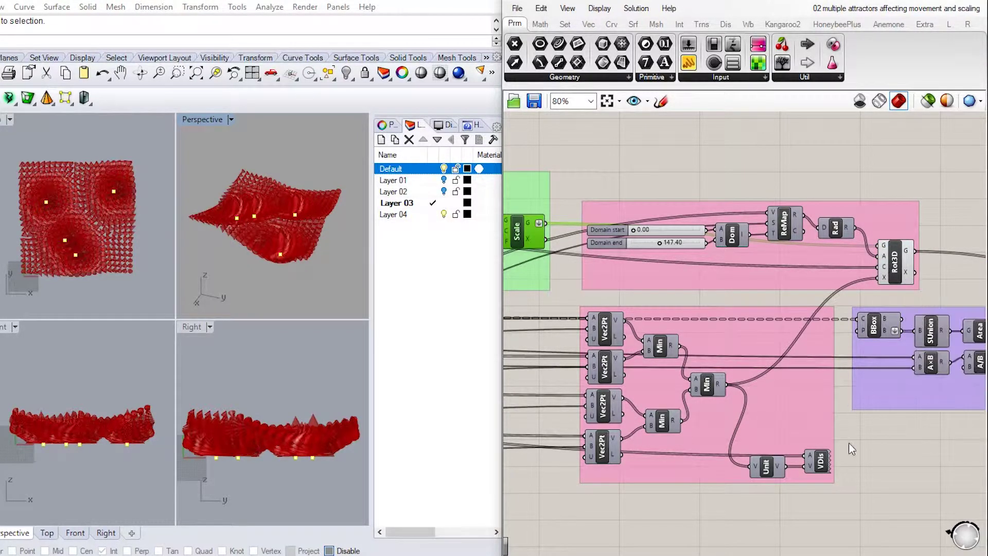
right_drag(852, 446, 862, 426)
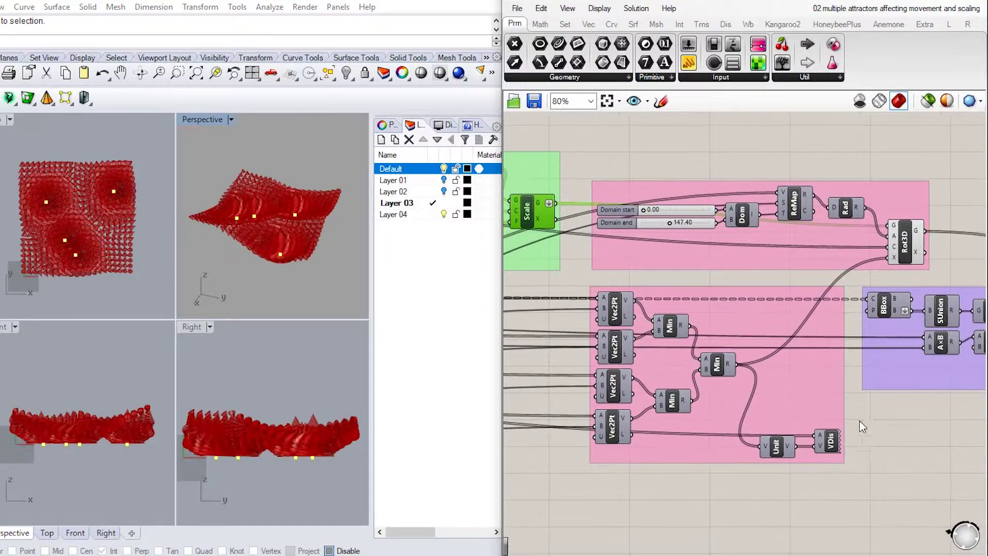
Step: Trace the Rot3D component's inputs back to the Move component and inspect its translated geometry output
click(903, 242)
right_drag(613, 282, 929, 297)
right_drag(529, 283, 754, 310)
right_drag(579, 274, 793, 298)
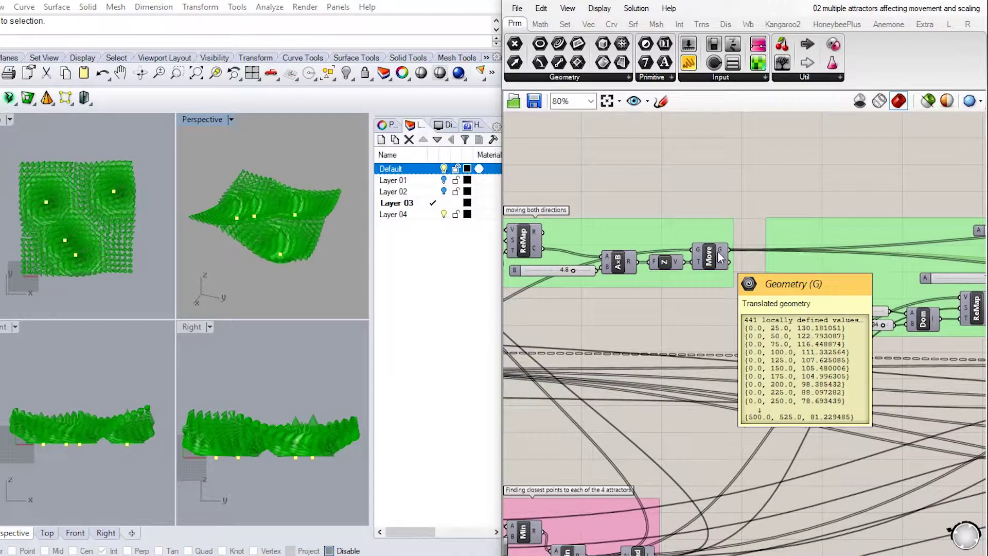
mouse_move(719, 250)
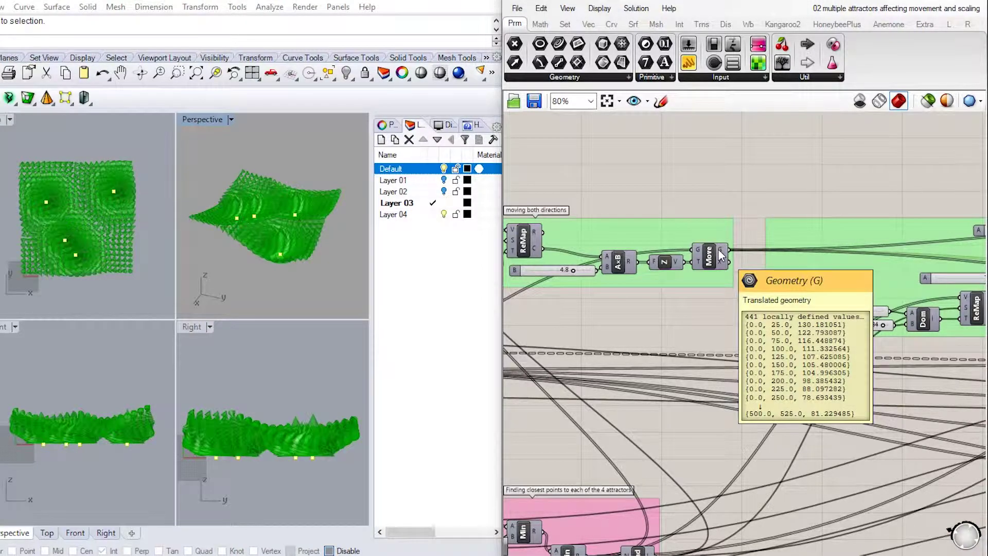
right_drag(847, 342, 705, 434)
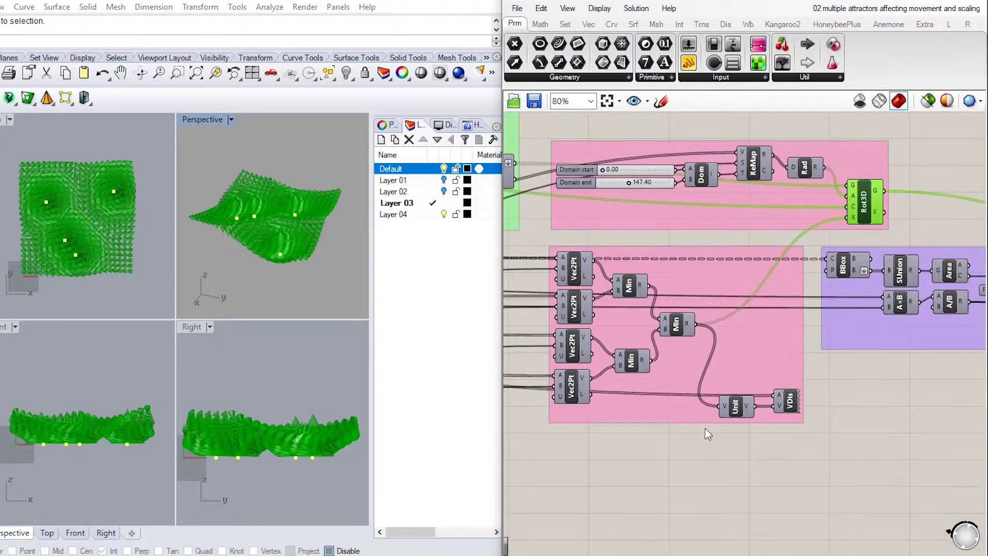
Step: Turn off the Rot3D component's preview and turn on the preview of the CullPt grid points
right_click(876, 401)
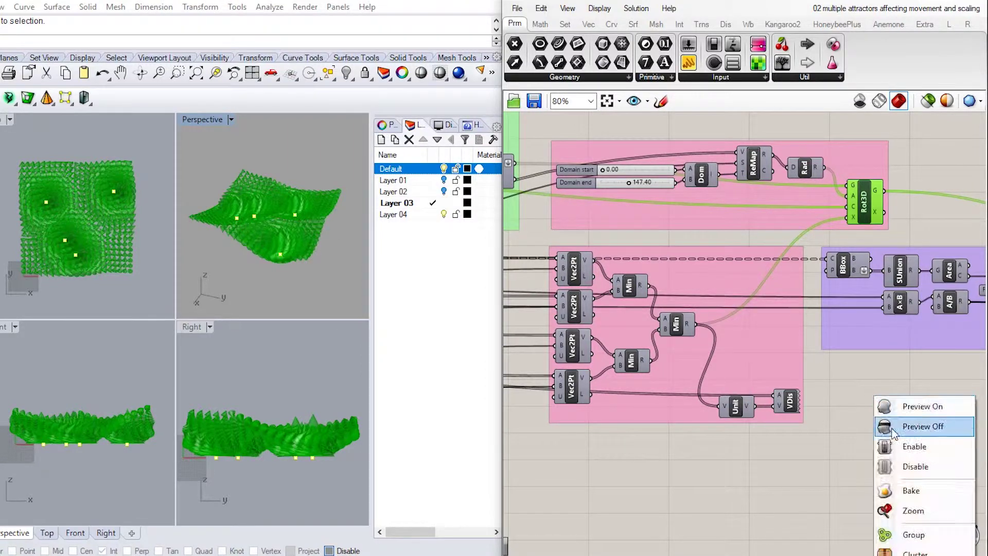
click(906, 432)
right_drag(593, 480, 689, 478)
right_drag(625, 485, 686, 488)
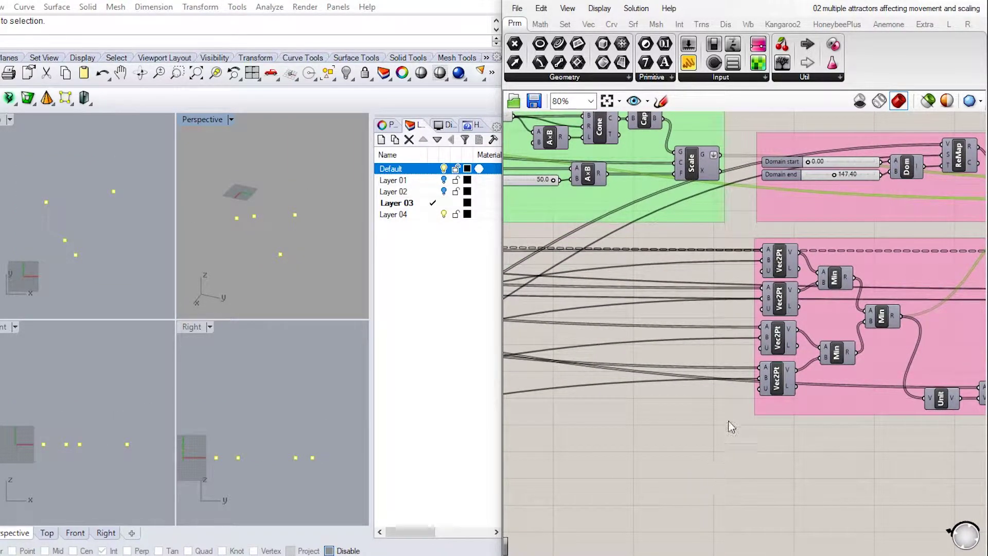
scroll(733, 388, down, 4)
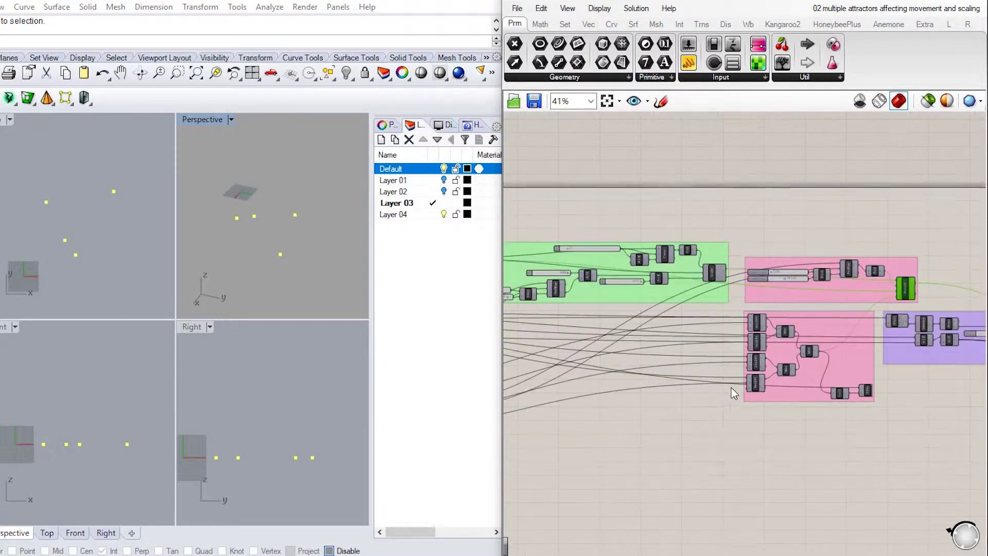
right_drag(631, 448, 899, 451)
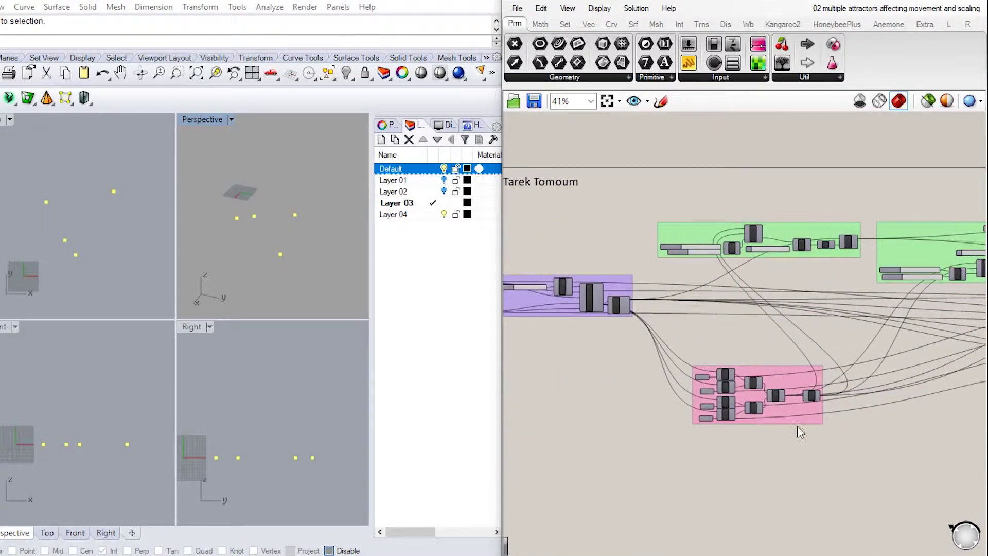
scroll(641, 335, up, 2)
right_click(600, 288)
click(602, 308)
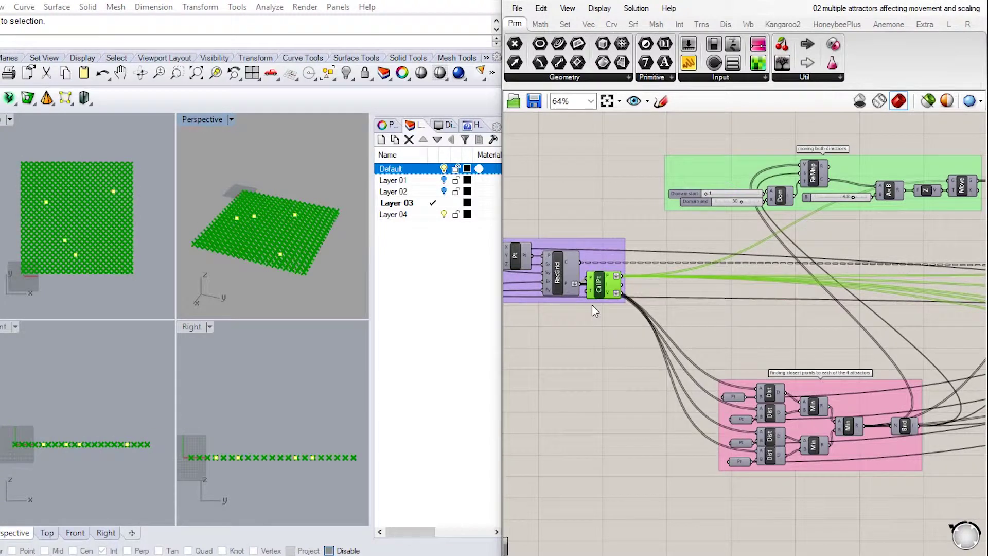
scroll(279, 262, up, 3)
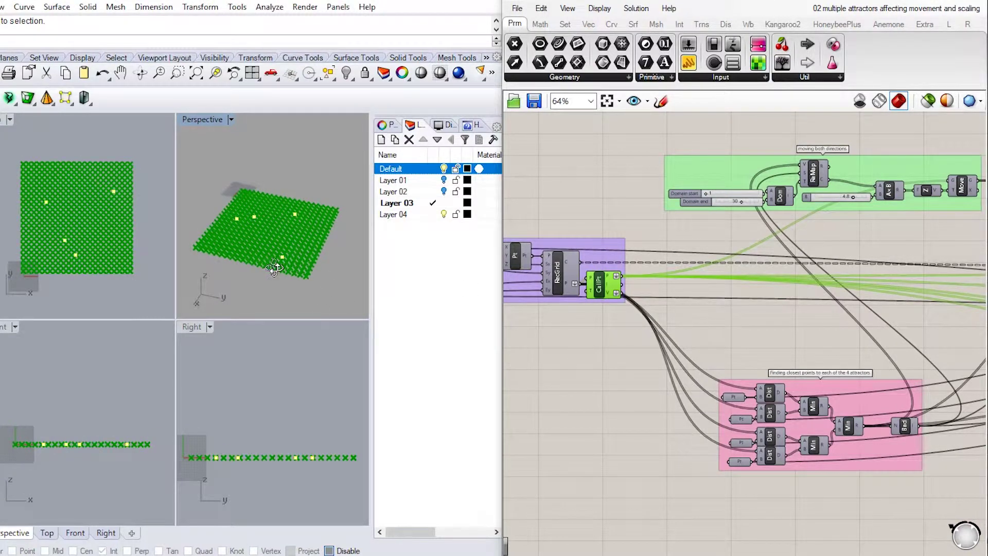
Step: Examine the group finding the closest points to the four attractors and the group of Vec2Pt components
right_drag(827, 431, 618, 397)
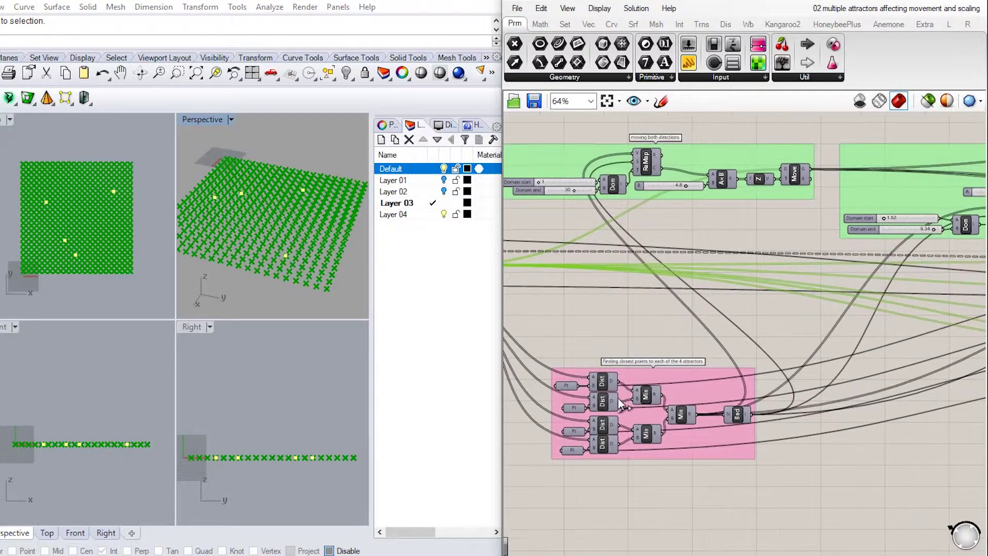
scroll(618, 397, down, 2)
scroll(607, 404, up, 4)
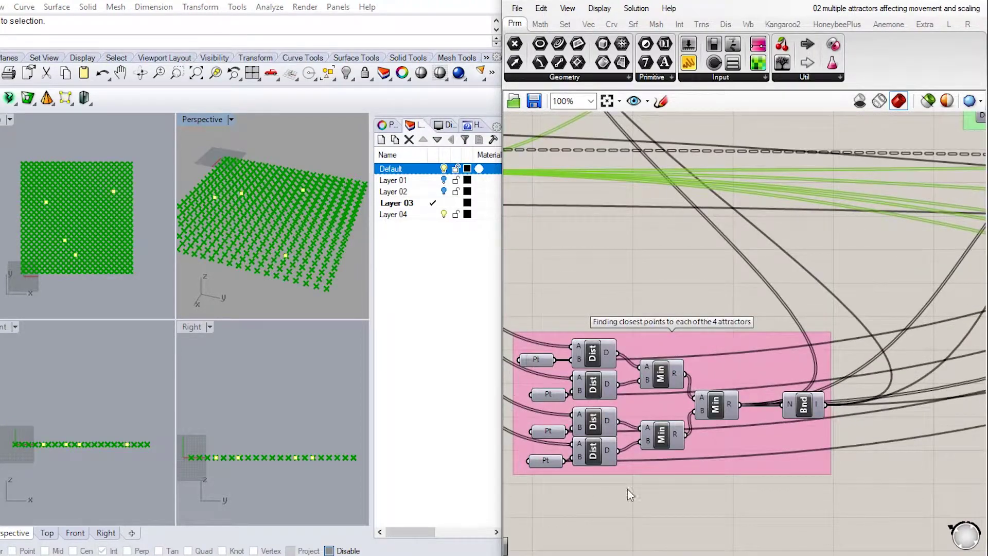
scroll(629, 341, down, 5)
right_drag(793, 346, 586, 376)
scroll(783, 344, up, 5)
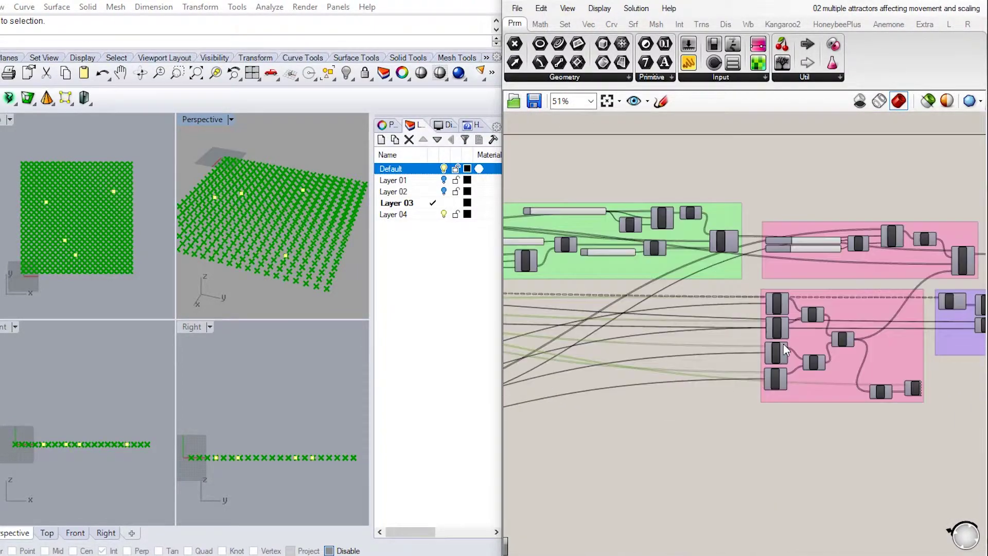
right_drag(867, 364, 791, 359)
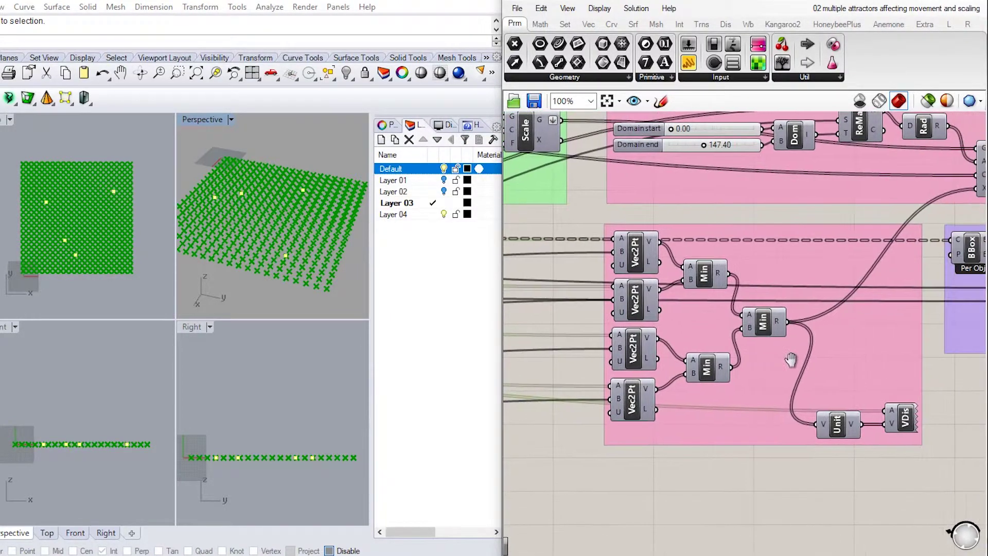
Step: Select the first Vec2Pt component, trace its inputs back to the CullPt grid points and inspect its tip point input
click(634, 247)
scroll(721, 260, down, 3)
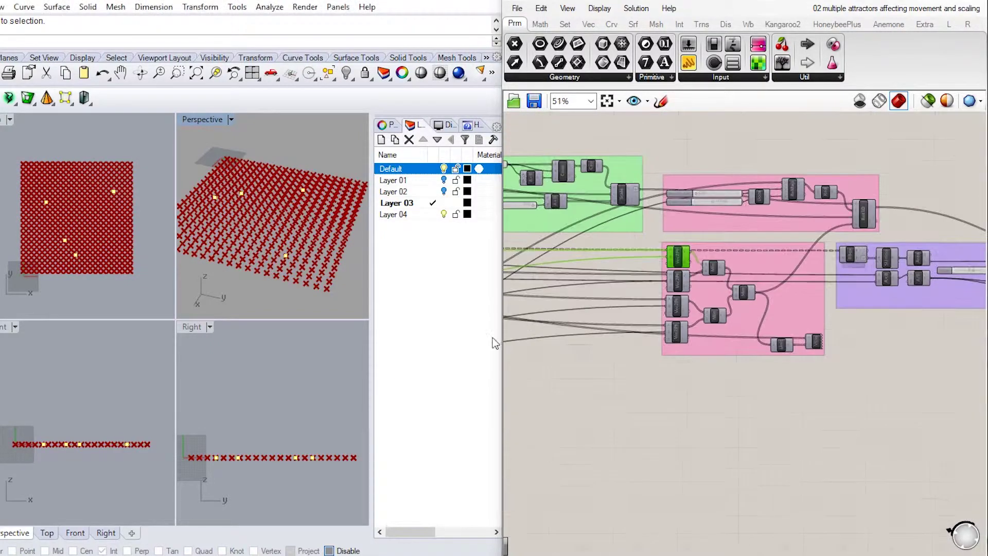
right_click(491, 337)
right_drag(667, 341, 851, 354)
right_drag(589, 344, 851, 372)
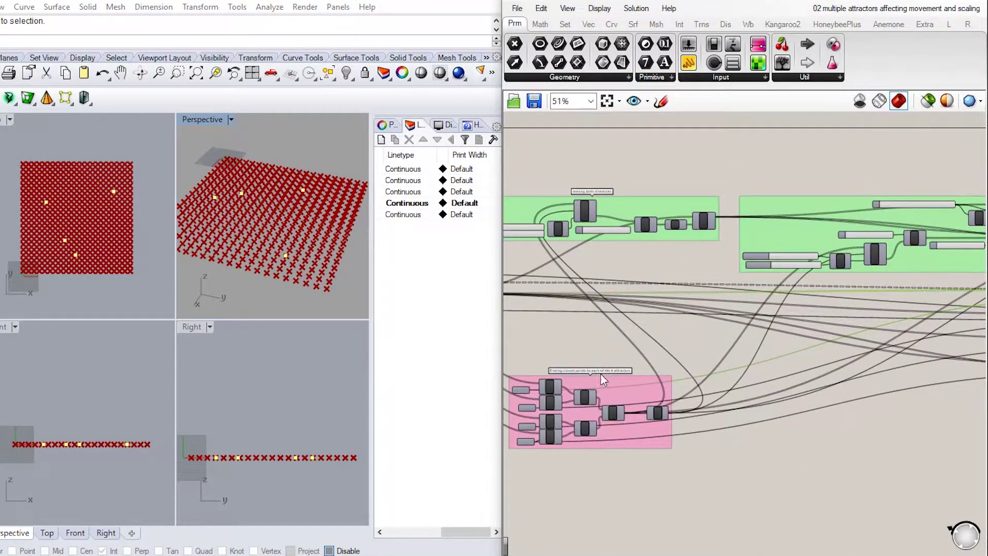
right_drag(601, 374, 719, 377)
scroll(770, 330, up, 2)
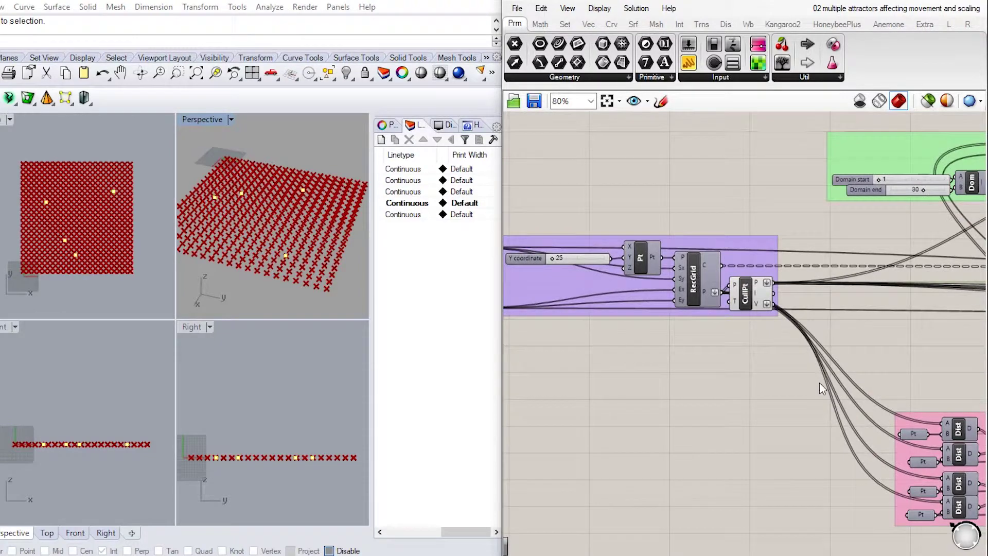
right_drag(837, 382, 543, 351)
scroll(538, 328, down, 3)
right_drag(858, 368, 626, 370)
right_drag(796, 366, 717, 366)
scroll(752, 314, up, 3)
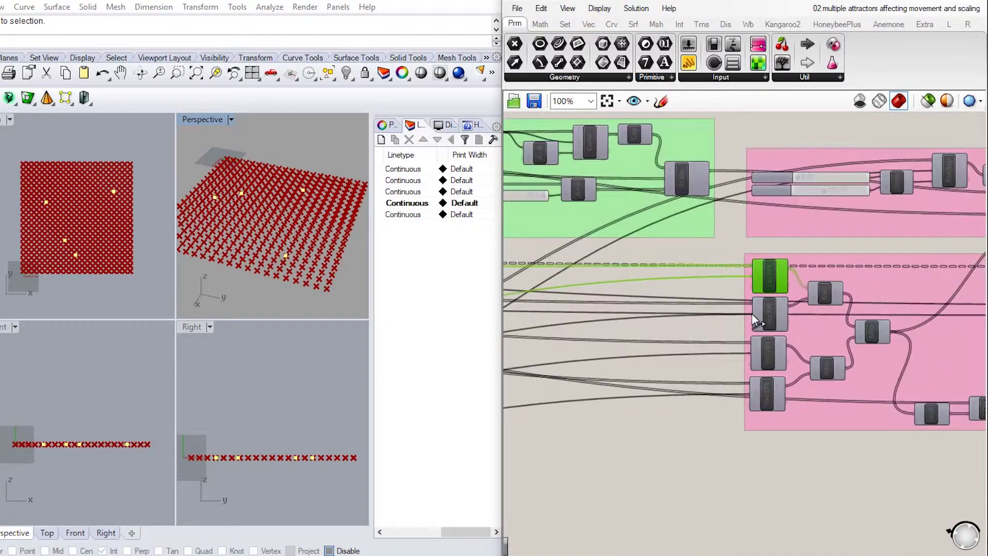
scroll(756, 320, up, 2)
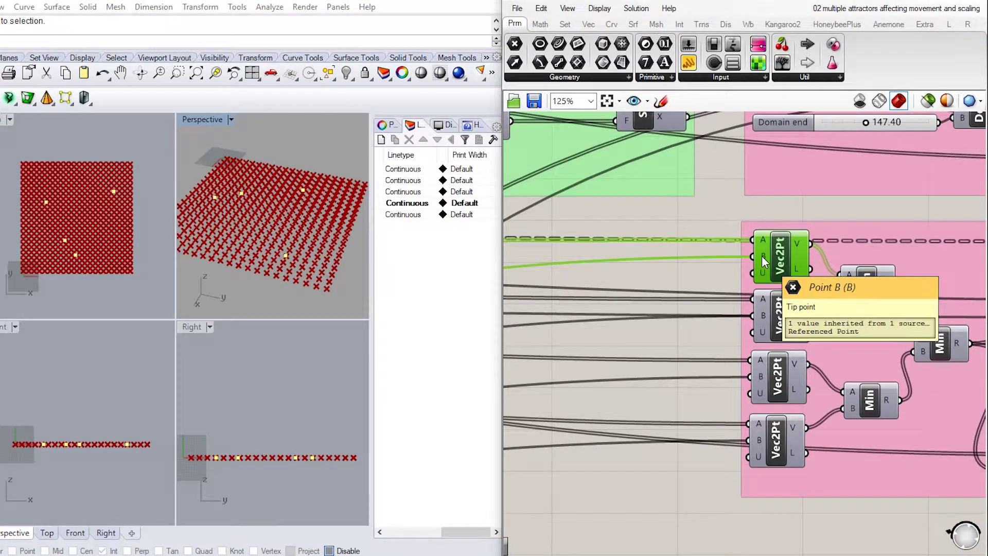
Step: Trace the Vec2Pt tip point inputs back to the attractor point parameters feeding the distance components
scroll(770, 267, down, 4)
right_drag(629, 328, 912, 352)
right_drag(535, 399, 621, 385)
right_drag(529, 381, 594, 379)
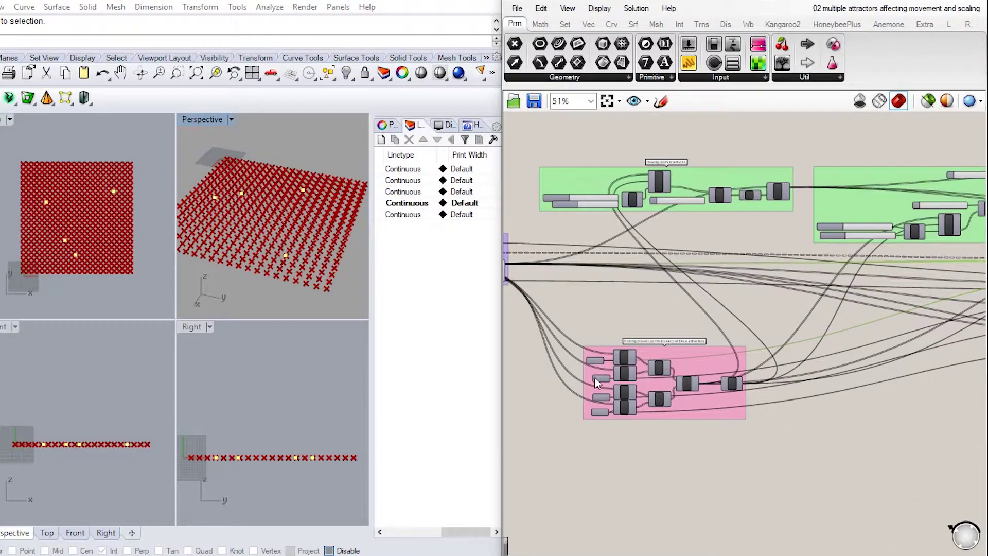
scroll(596, 381, up, 2)
scroll(571, 380, down, 5)
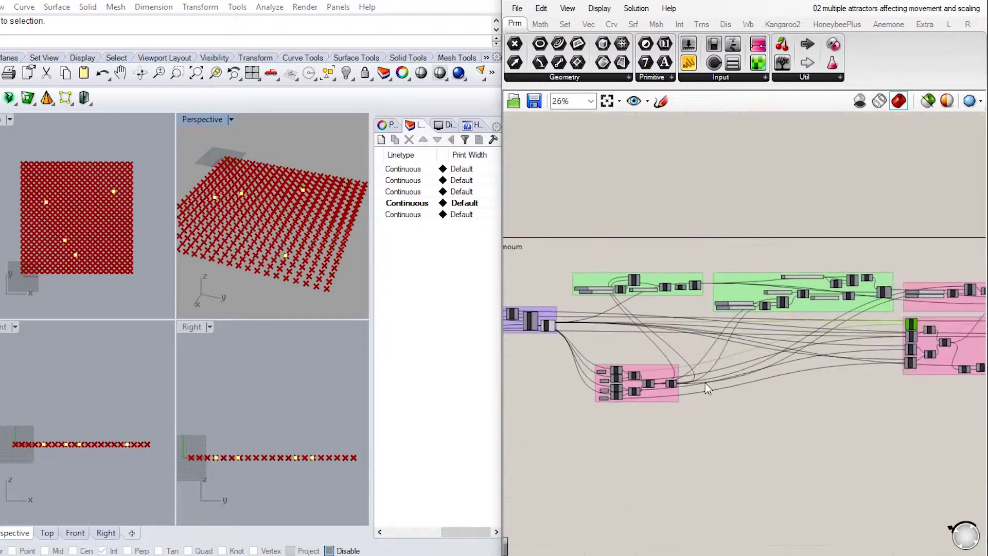
Step: Turn on the preview of the VDis vector display fed by the Unit vector in the Vec2Pt group
right_drag(791, 384, 586, 389)
scroll(795, 365, up, 2)
scroll(764, 363, up, 2)
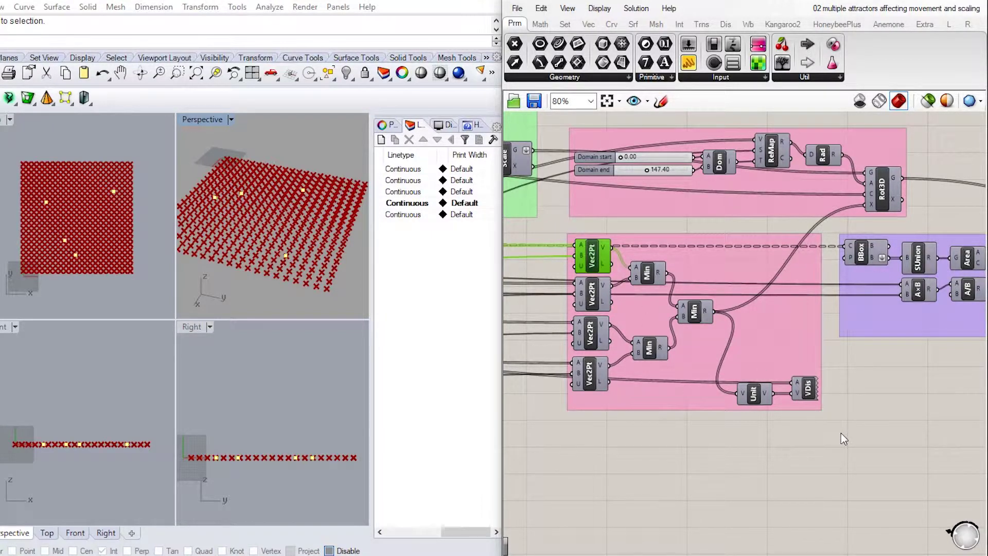
right_drag(830, 431, 762, 412)
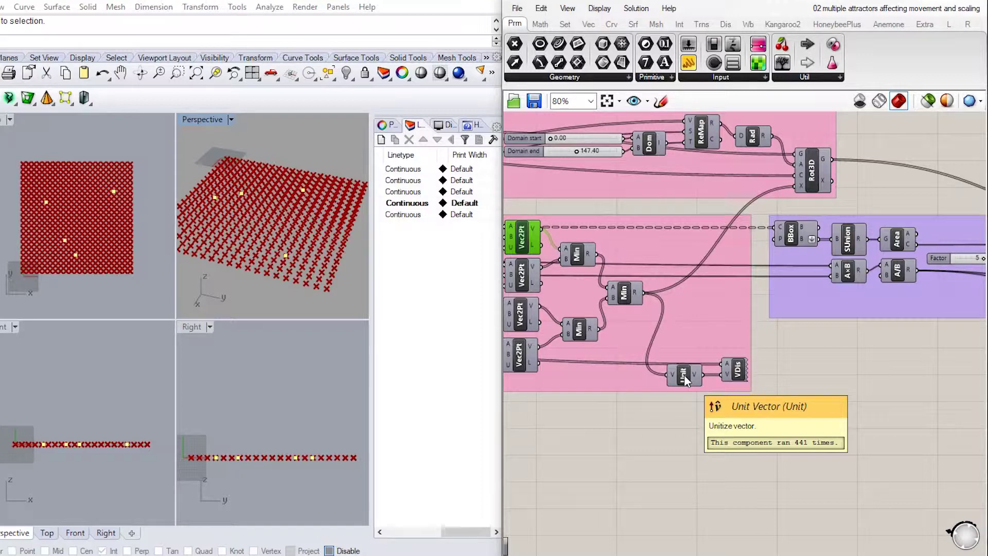
click(731, 374)
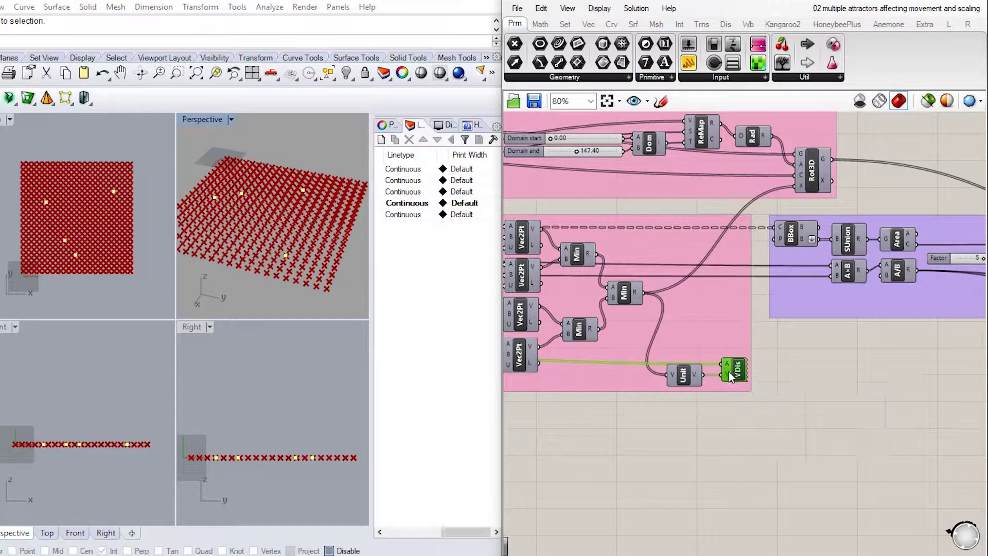
mouse_move(728, 371)
right_click(739, 367)
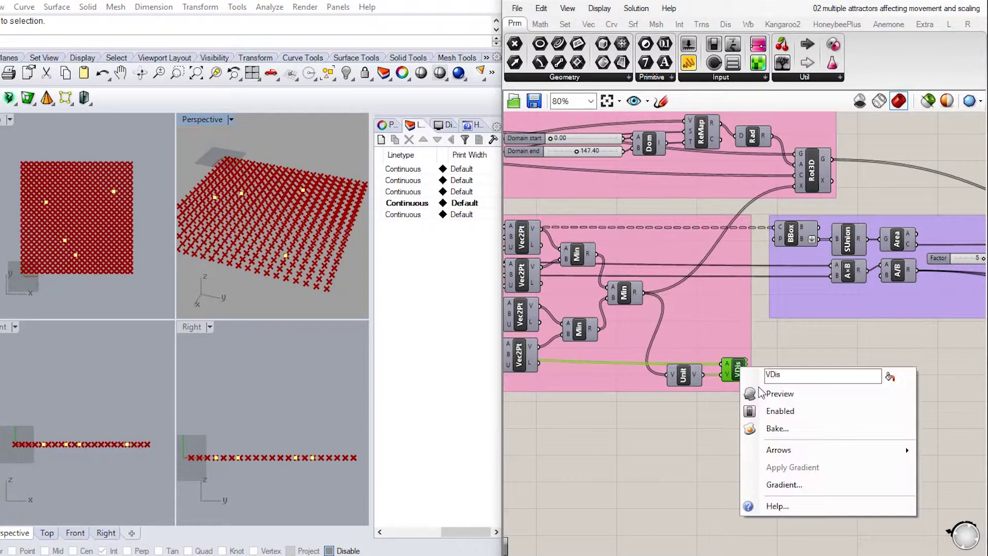
click(761, 394)
right_drag(737, 419, 763, 424)
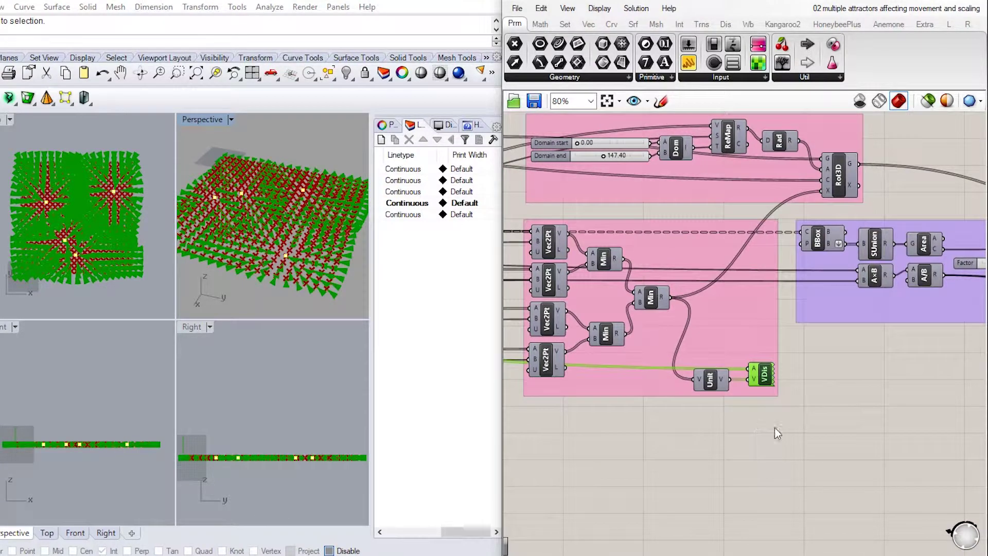
Step: Turn off the previews of all components and preview only the VDis vector display
scroll(804, 422, down, 1)
key(ctrl+a)
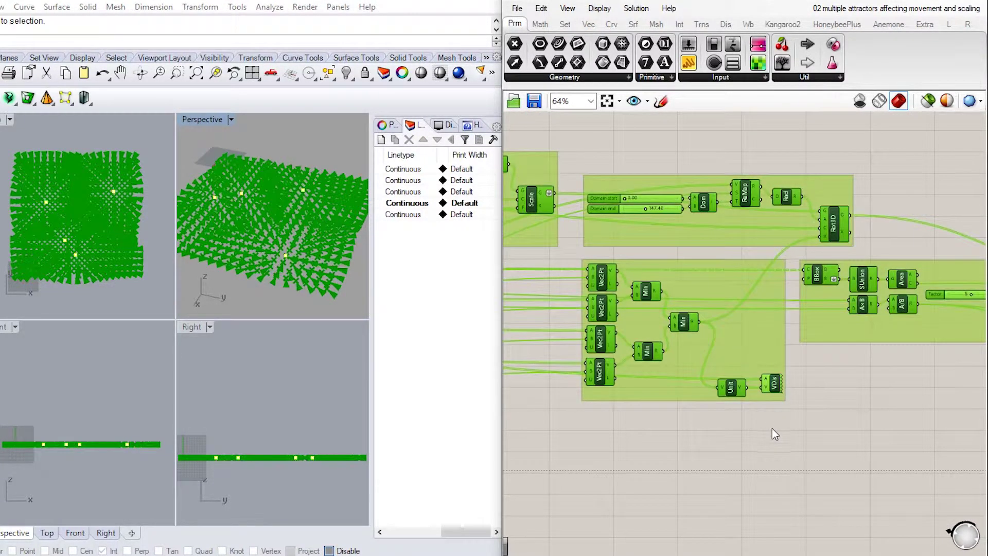
right_click(772, 428)
click(796, 427)
click(772, 383)
right_click(772, 381)
click(777, 403)
mouse_move(767, 384)
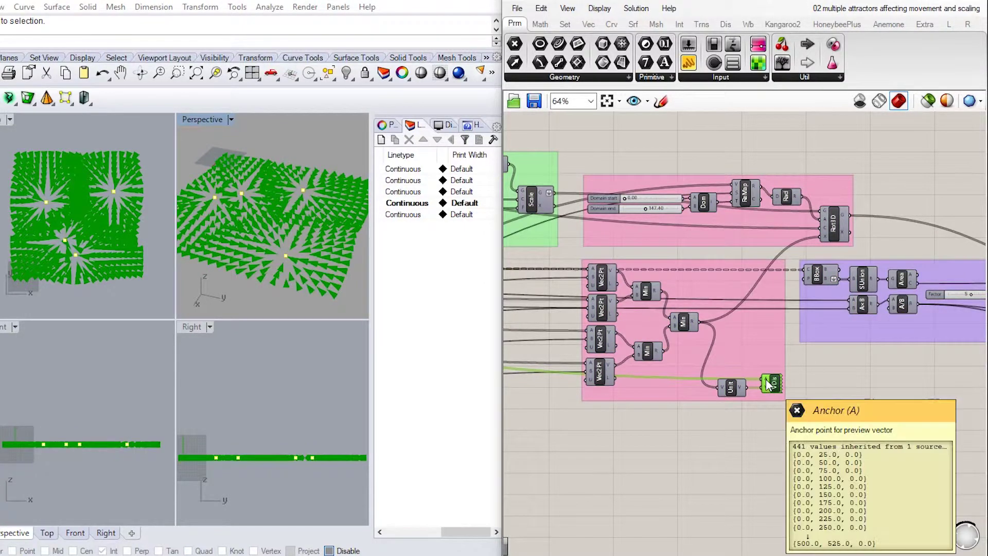
Step: Trace the VDis anchor input back to the CullPt grid points and return to the Vec2Pt group
scroll(766, 382, down, 4)
right_drag(656, 417, 875, 422)
right_drag(690, 417, 793, 432)
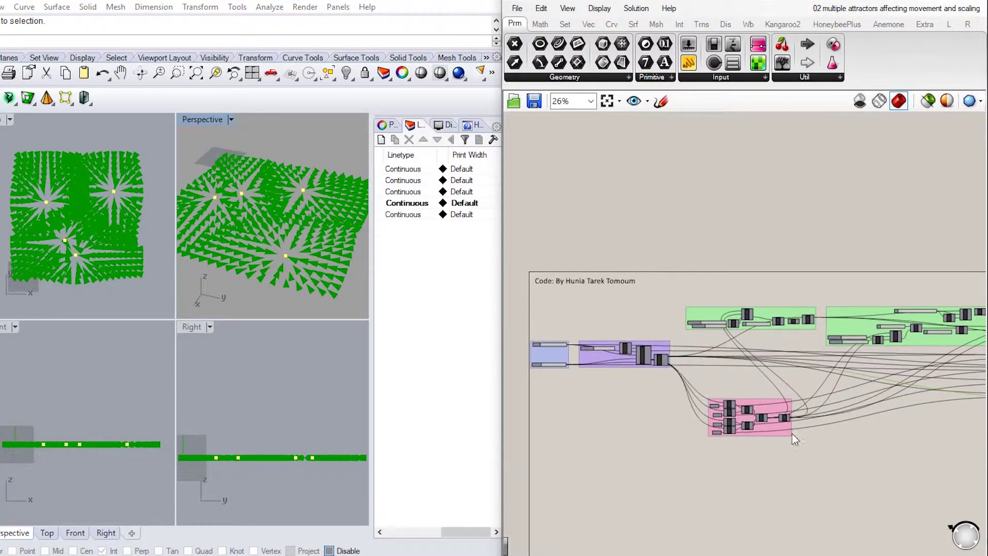
scroll(720, 377, up, 2)
scroll(701, 370, up, 2)
scroll(617, 346, down, 3)
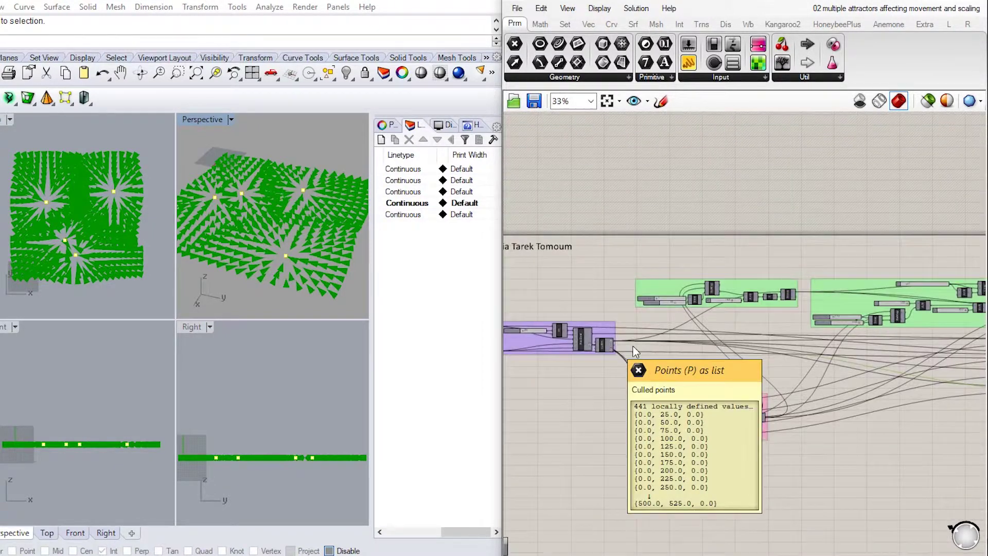
right_drag(868, 405, 659, 396)
right_drag(812, 404, 740, 404)
scroll(854, 369, up, 3)
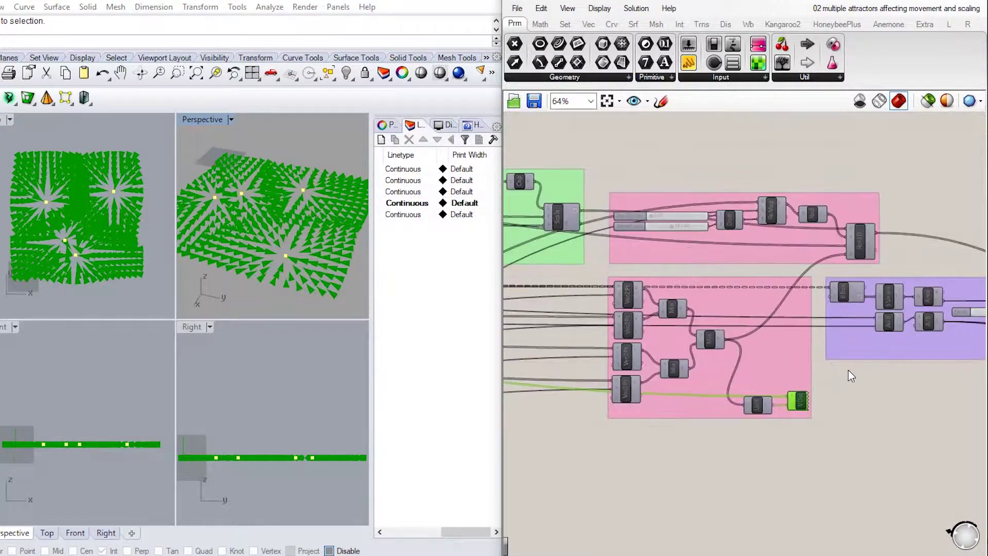
click(848, 443)
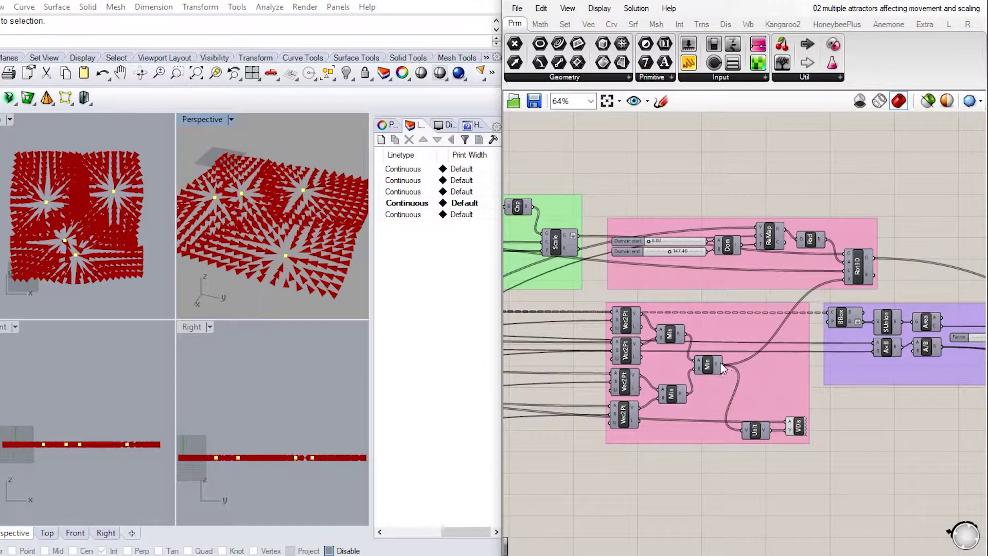
Step: Trace the final Min output into Rot3D and the rotated geometry on to the SDiff component
mouse_move(719, 366)
right_drag(893, 326, 677, 327)
mouse_move(652, 261)
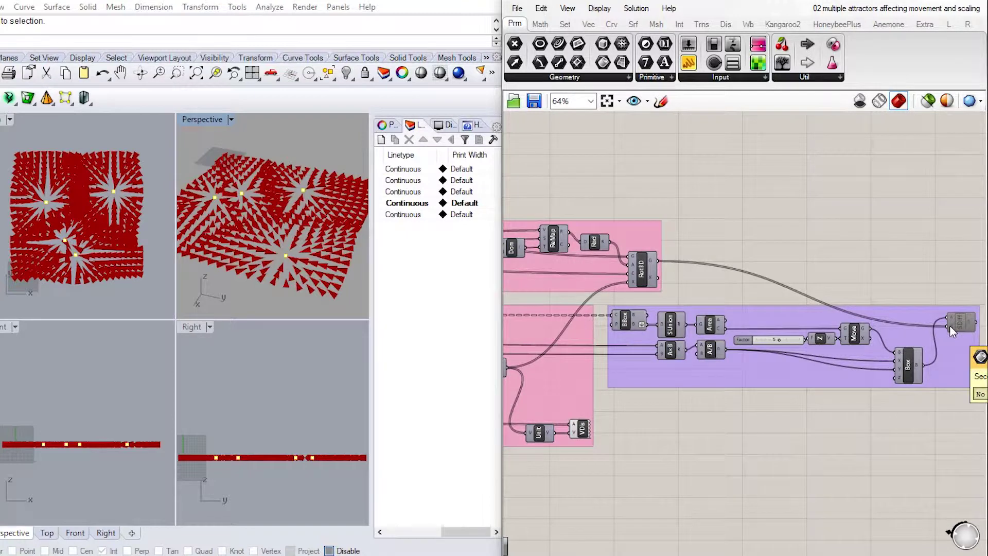
scroll(868, 321, down, 1)
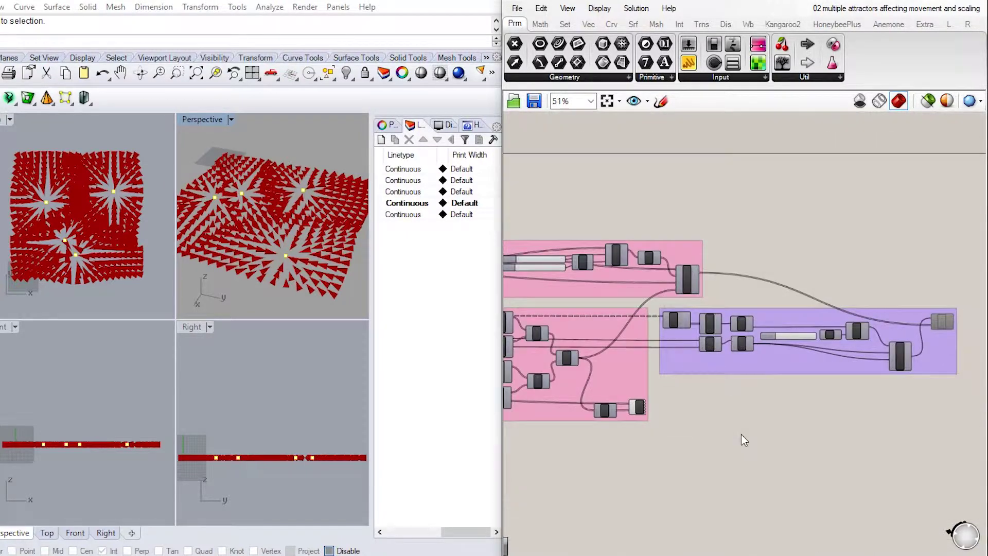
Step: Turn off the preview of the VDis vector display
drag(685, 440, 586, 392)
middle_click(751, 236)
click(783, 270)
Step: Create a new Rhino layer after Layer 04 and make it the current layer
click(381, 139)
click(431, 225)
click(917, 357)
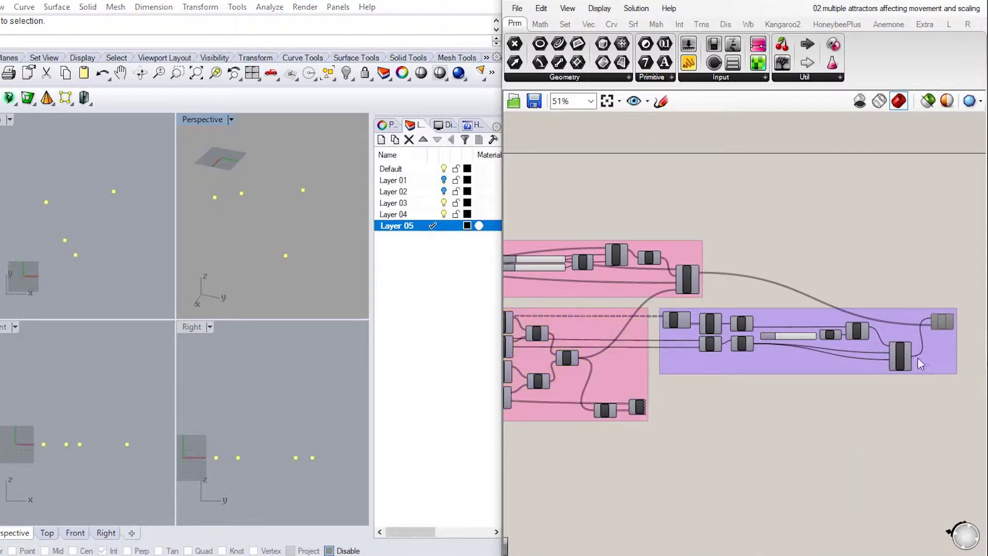
Step: Enable the SDiff solid difference component at the end of the definition
click(940, 322)
right_drag(937, 337, 909, 329)
right_click(914, 312)
click(930, 355)
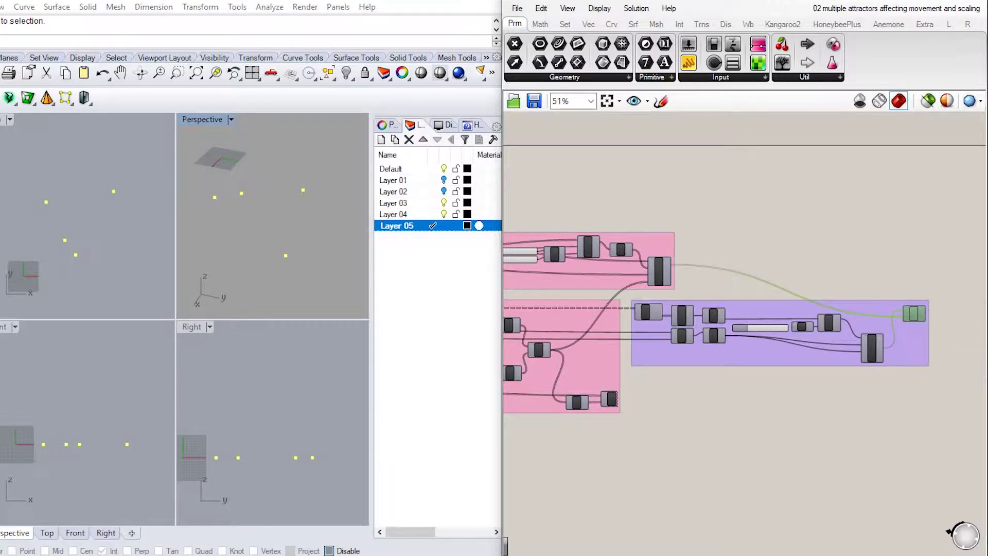
Step: Turn on the previews of the Rot3D rotated cones and of the Box they are subtracted from
scroll(857, 426, up, 2)
right_click(600, 268)
right_click(685, 225)
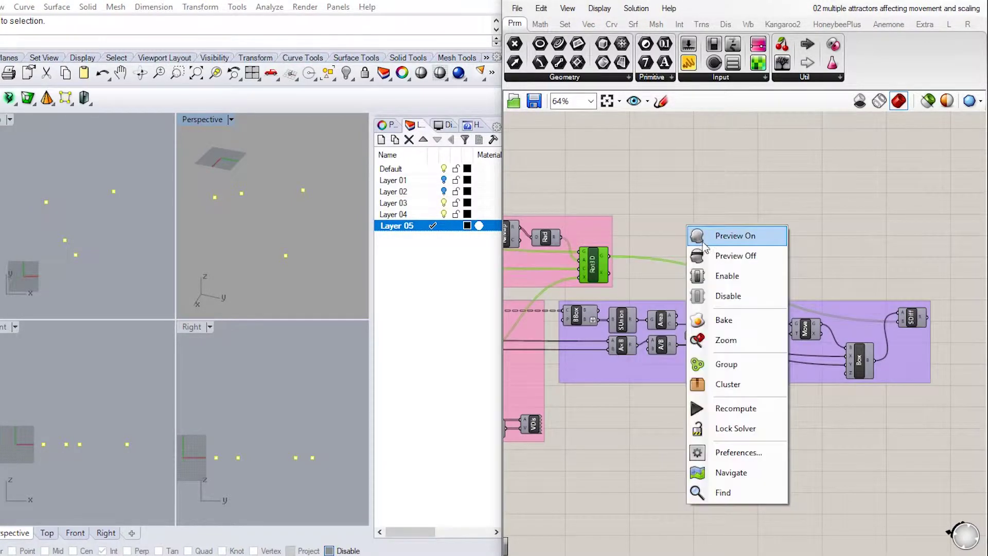
click(721, 234)
click(864, 356)
right_click(814, 230)
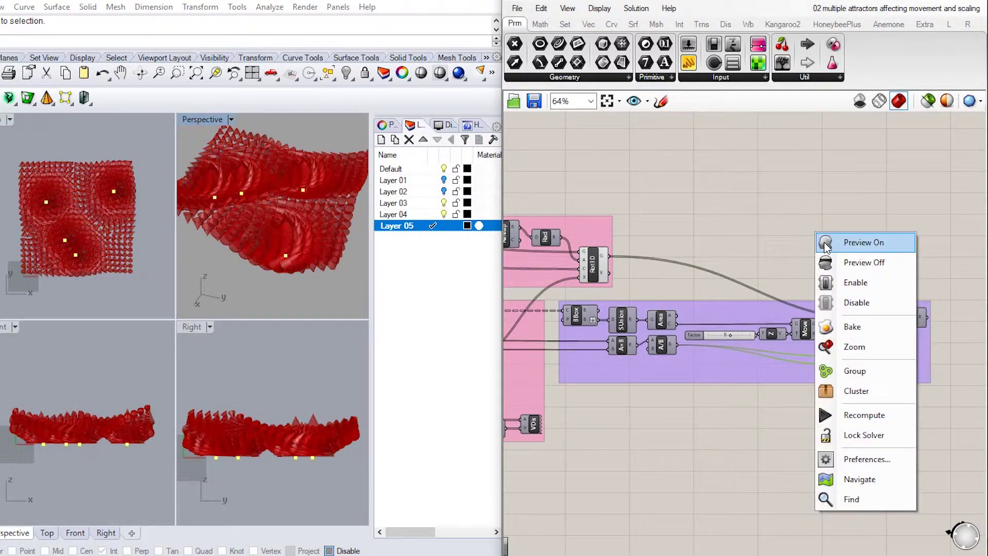
click(854, 242)
mouse_move(301, 257)
right_down()
mouse_move(298, 213)
mouse_move(295, 247)
right_up()
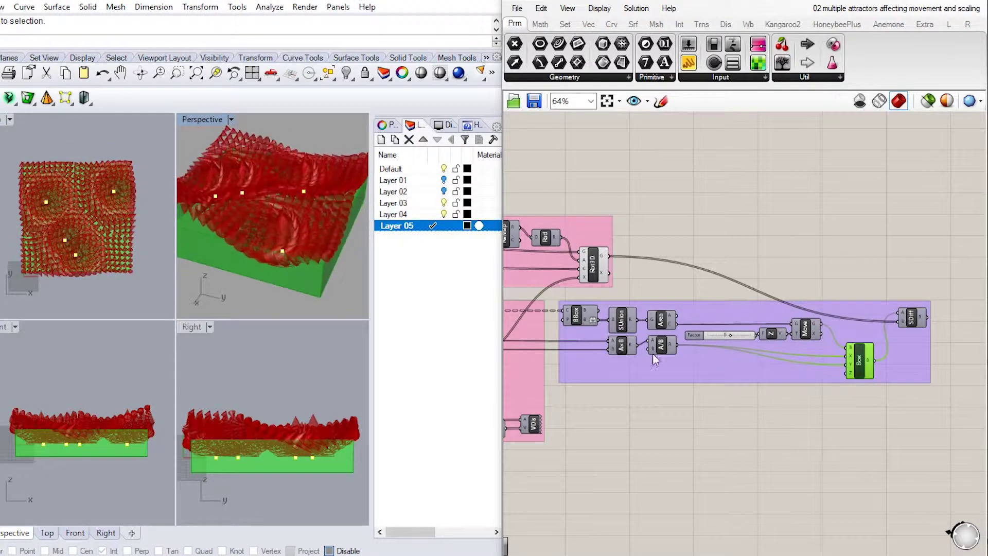
Step: Turn off the previews of all components and preview only the SDiff result
click(847, 440)
key(ctrl+a)
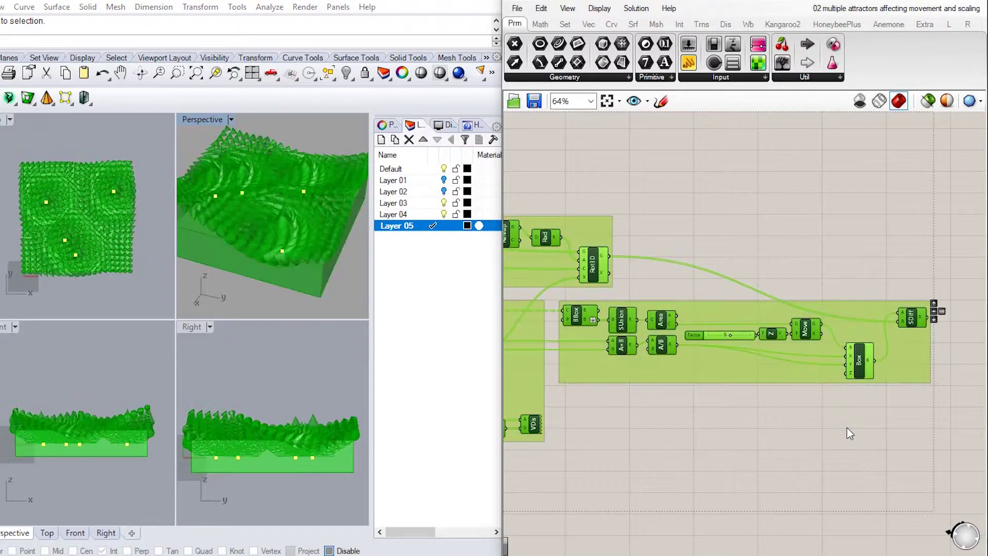
right_click(847, 427)
click(895, 426)
click(893, 405)
click(919, 319)
right_click(921, 317)
click(942, 342)
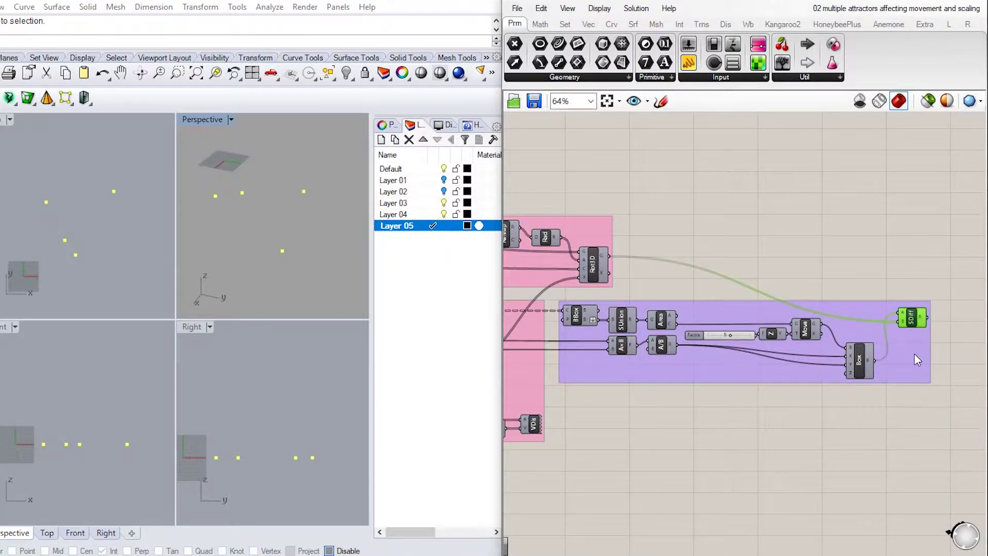
click(891, 470)
right_drag(298, 263, 306, 286)
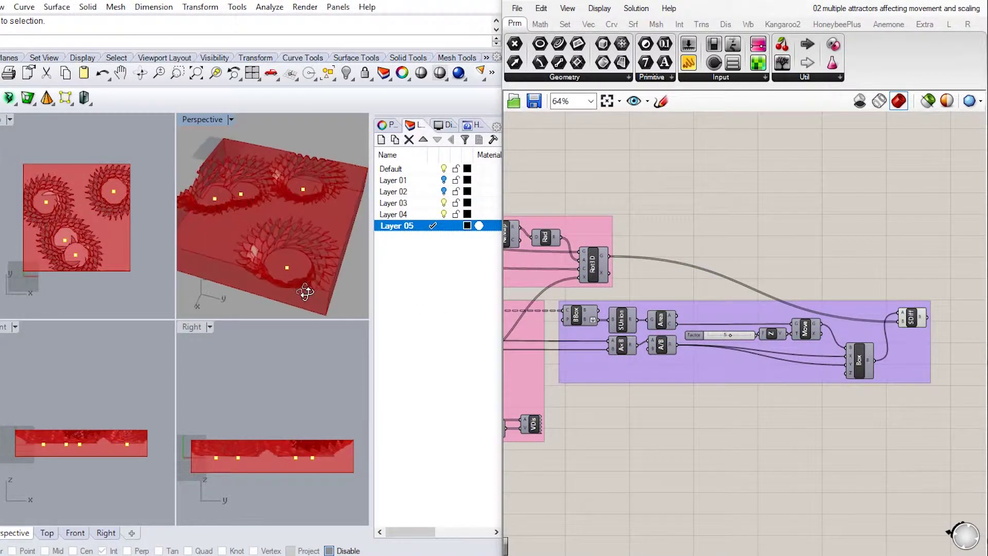
Step: Bake the SDiff result onto Layer 05 and turn off the component's preview
right_click(909, 320)
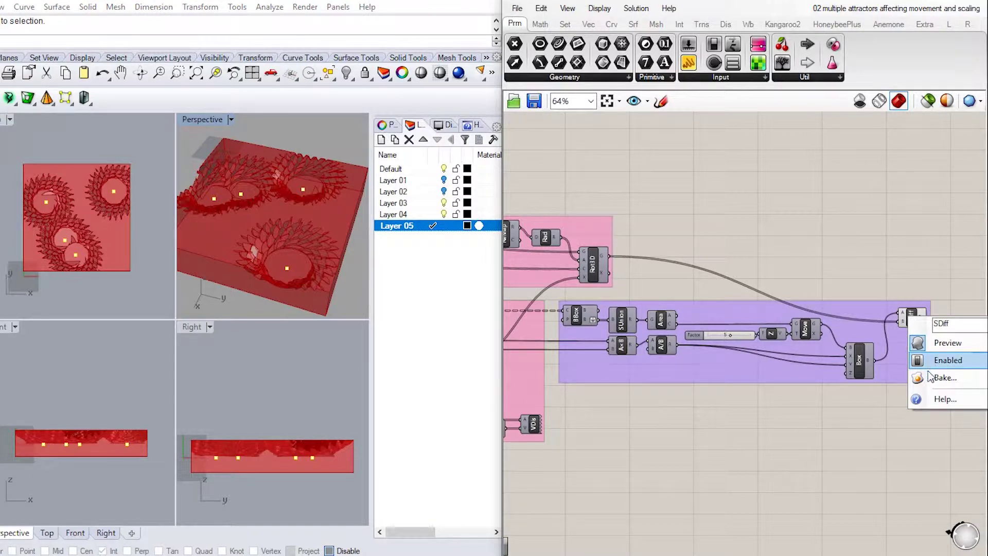
click(928, 378)
click(917, 332)
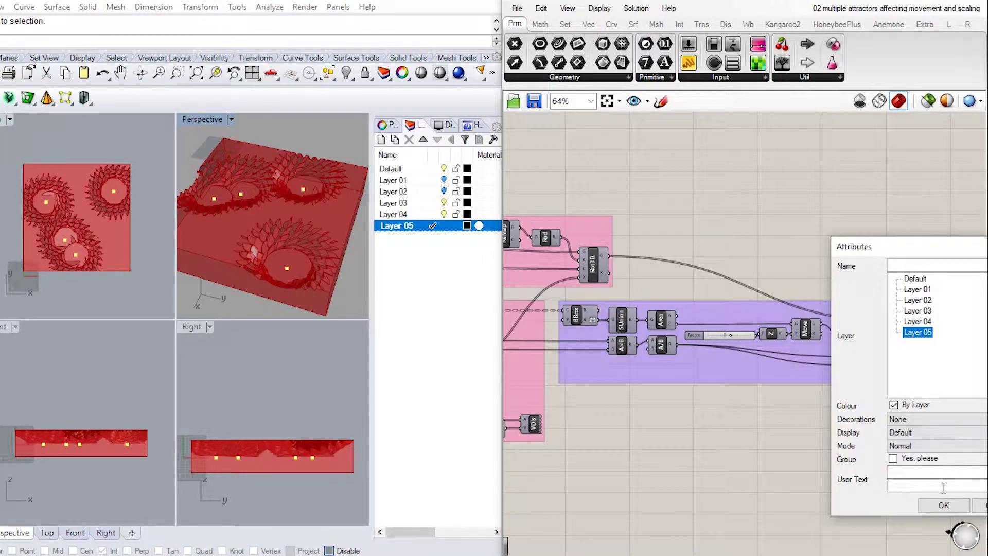
click(943, 505)
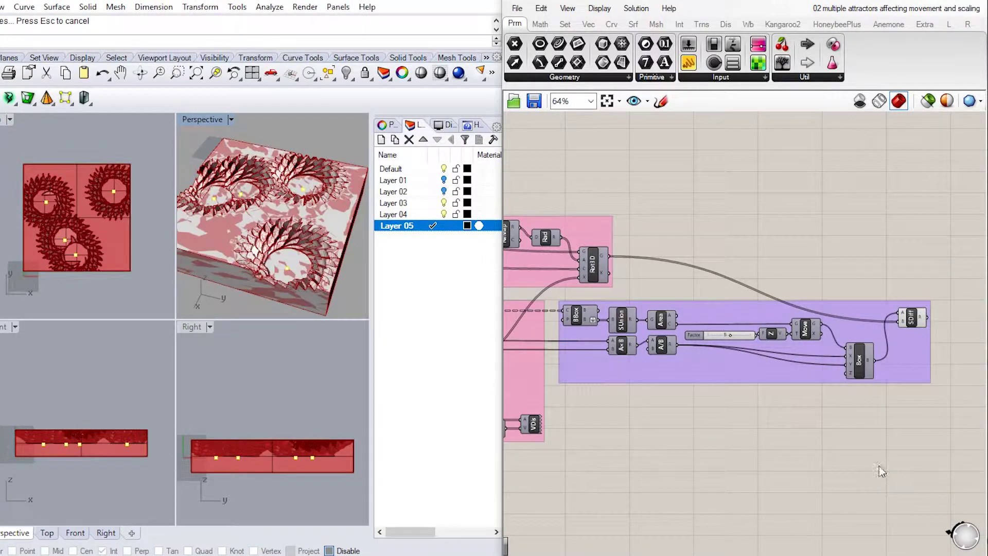
click(910, 318)
right_click(896, 265)
click(936, 290)
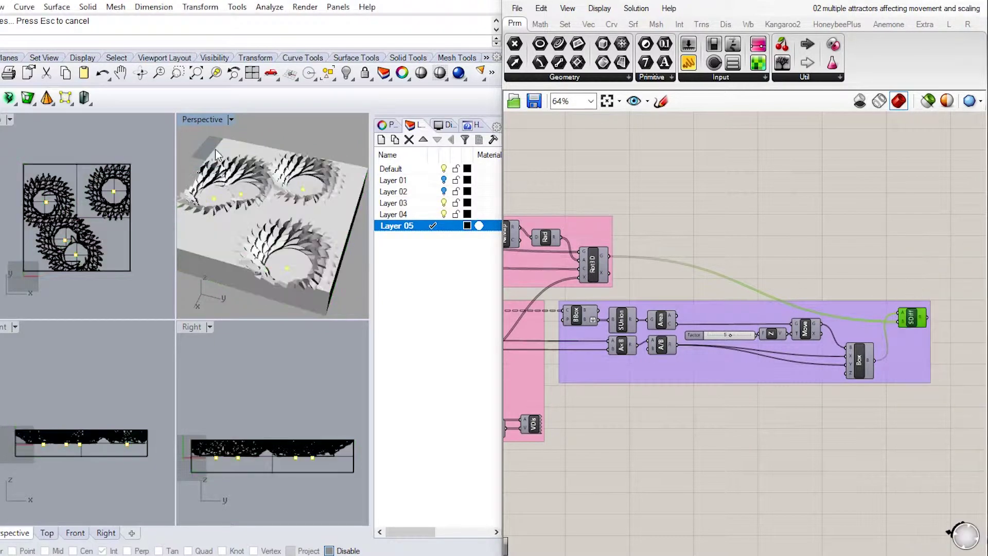
Step: Maximize the Perspective viewport and examine the carved cone pattern of the baked box up close
double_click(203, 119)
right_drag(205, 329, 222, 381)
scroll(246, 347, up, 3)
right_drag(314, 252, 226, 314)
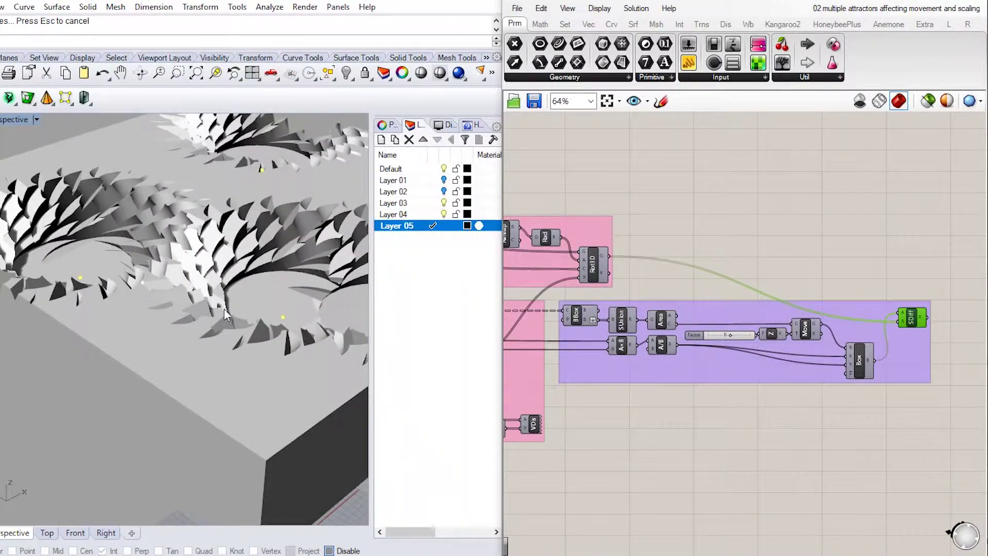